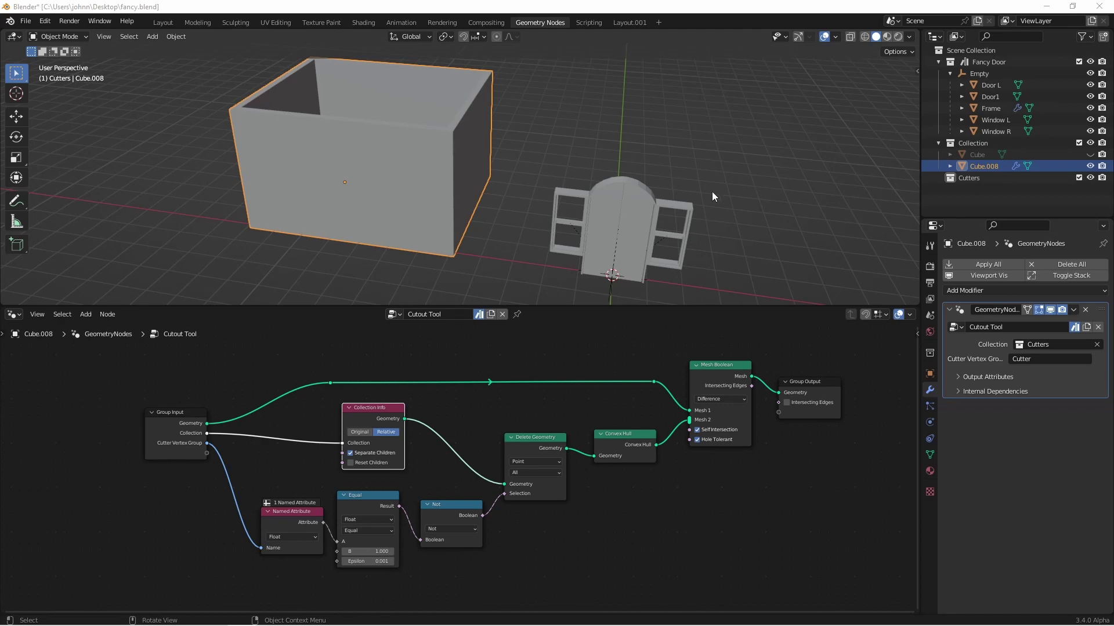
Step: Inspect the door assembly's frame, door halves, windows and parent empty from the front and at an angle
{"action": "left_click", "coordinate": [711, 244]}
{"action": "key", "text": "KP_1"}
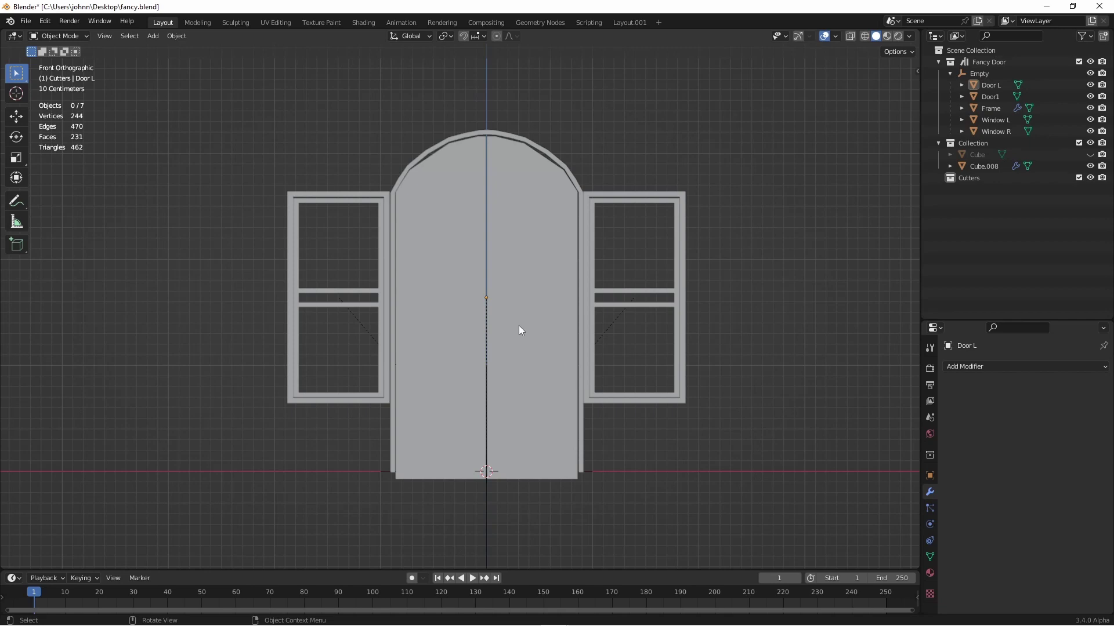
{"action": "left_click", "coordinate": [518, 326]}
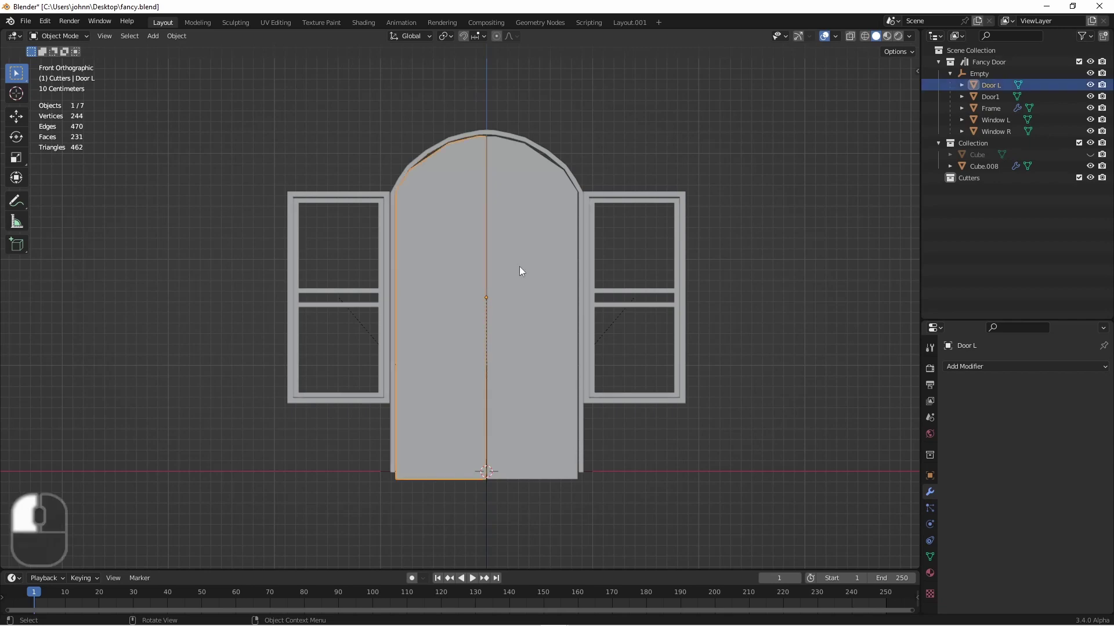
{"action": "left_click", "coordinate": [506, 133]}
{"action": "middle_click_drag", "start_coordinate": [506, 134], "coordinate": [556, 196]}
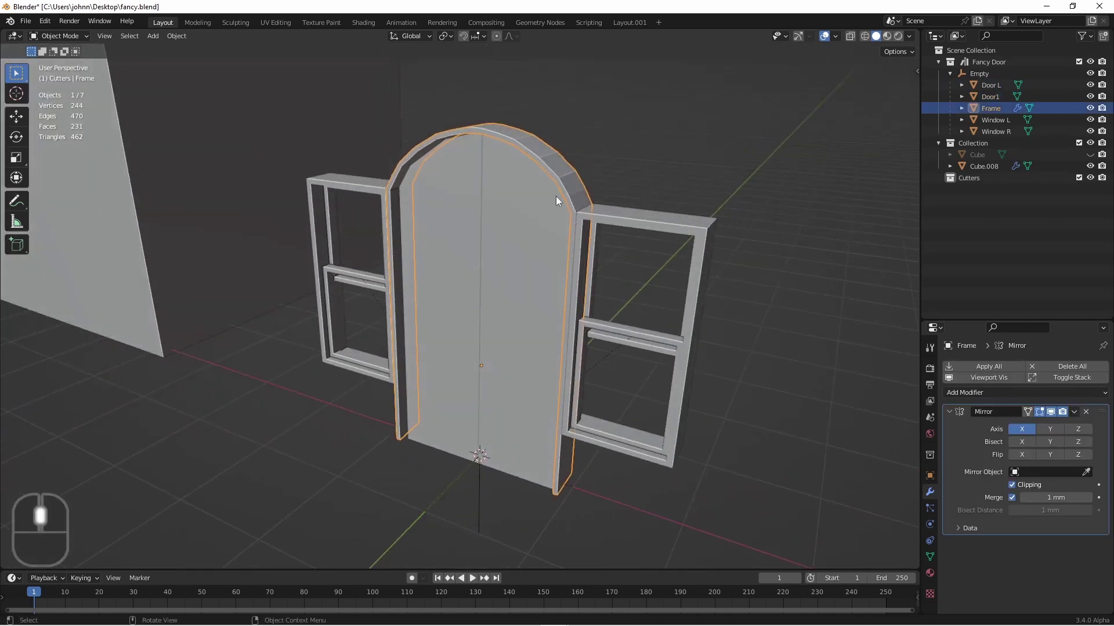
{"action": "left_click", "coordinate": [370, 185]}
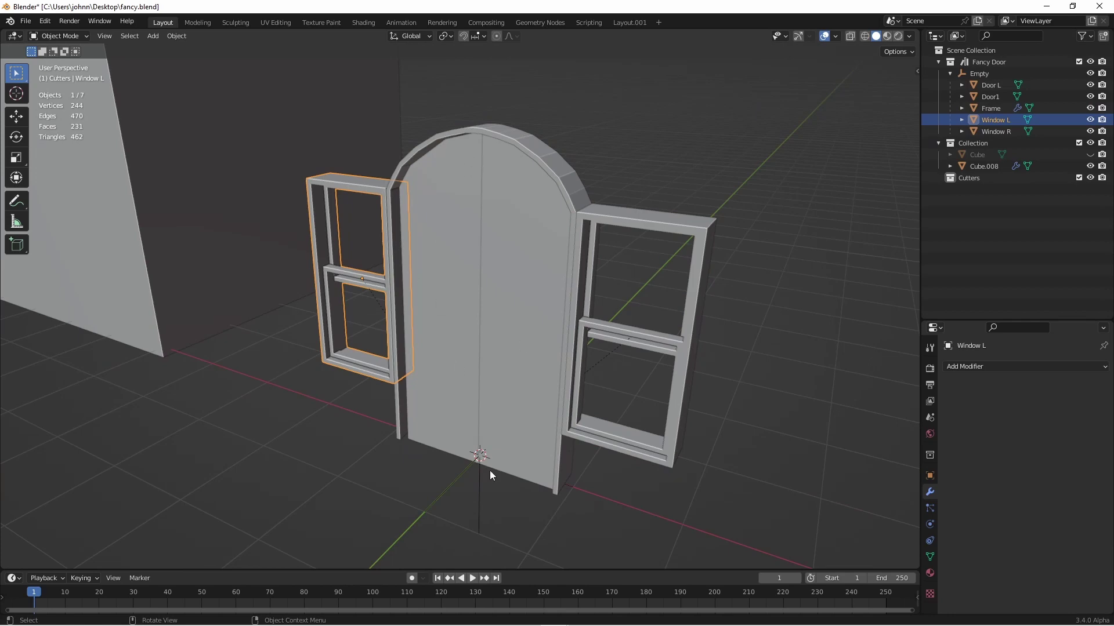
{"action": "left_click", "coordinate": [481, 486]}
{"action": "key", "text": "g"}
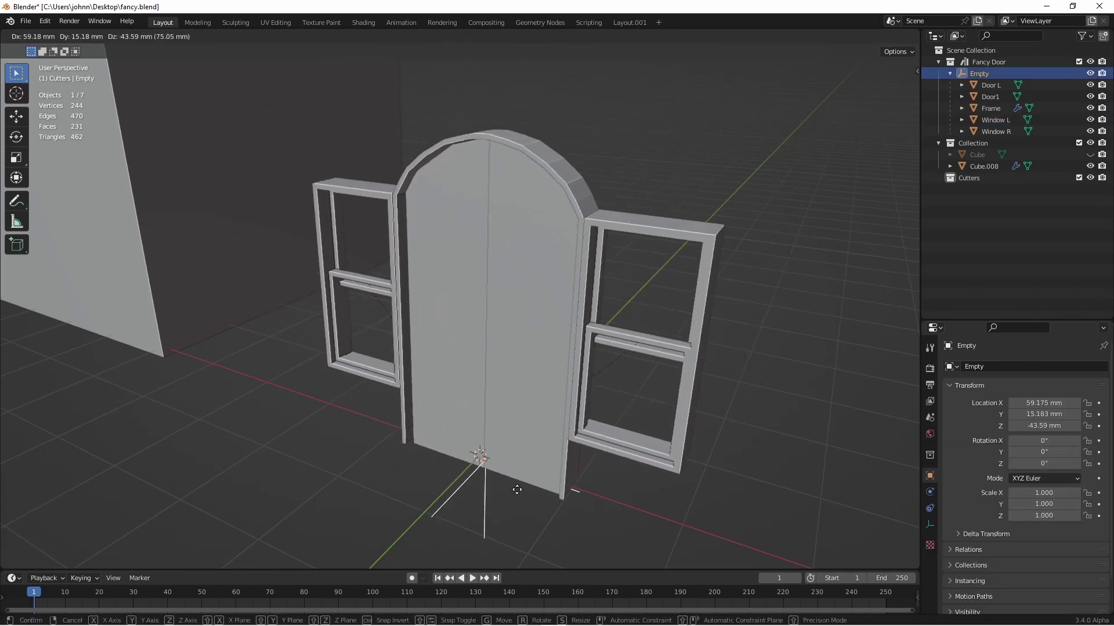
{"action": "right_click", "coordinate": [508, 465]}
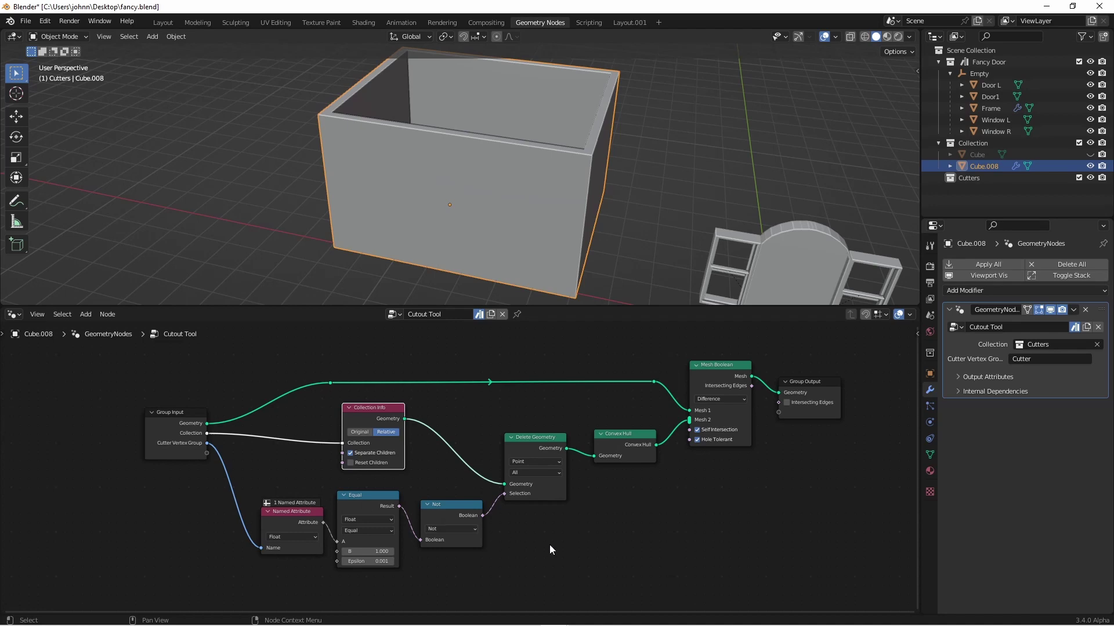
{"action": "scroll", "coordinate": [631, 45], "scroll_direction": "down", "scroll_amount": 2}
Step: Place a Fancy Door instance from the asset browser and sink it into the wall
{"action": "left_click", "coordinate": [620, 22]}
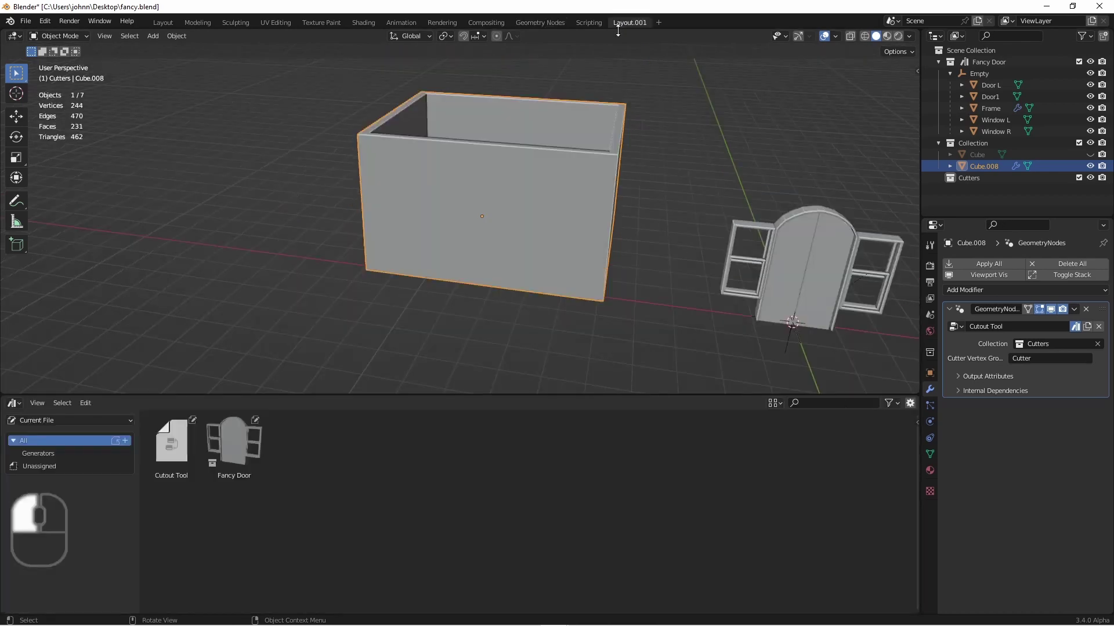
{"action": "key", "text": "KP_1"}
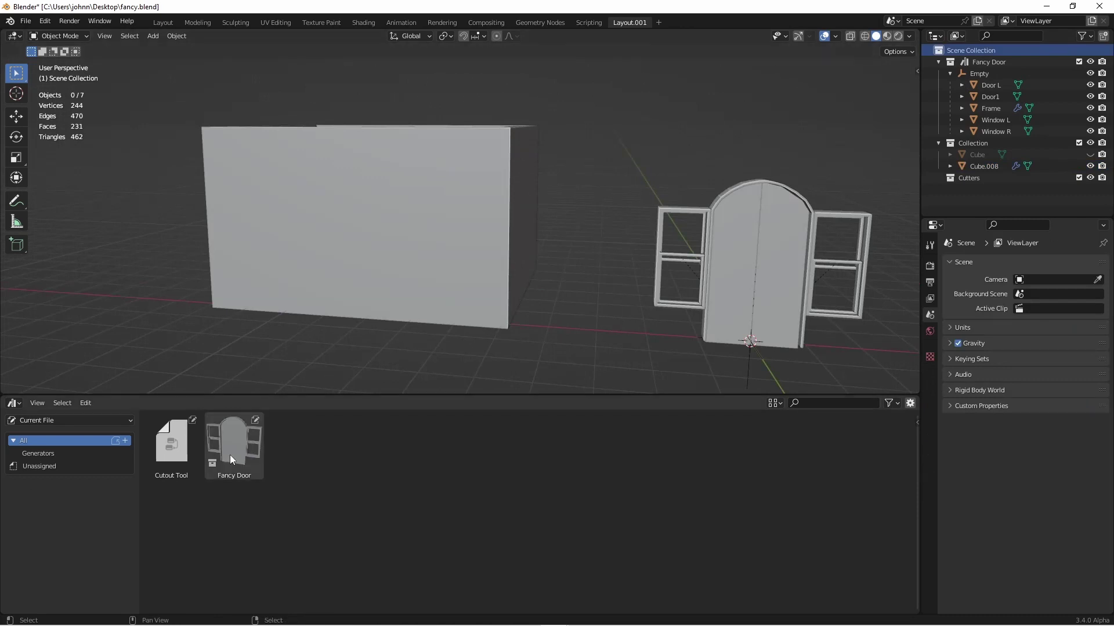
{"action": "left_click_drag", "start_coordinate": [230, 455], "coordinate": [329, 288]}
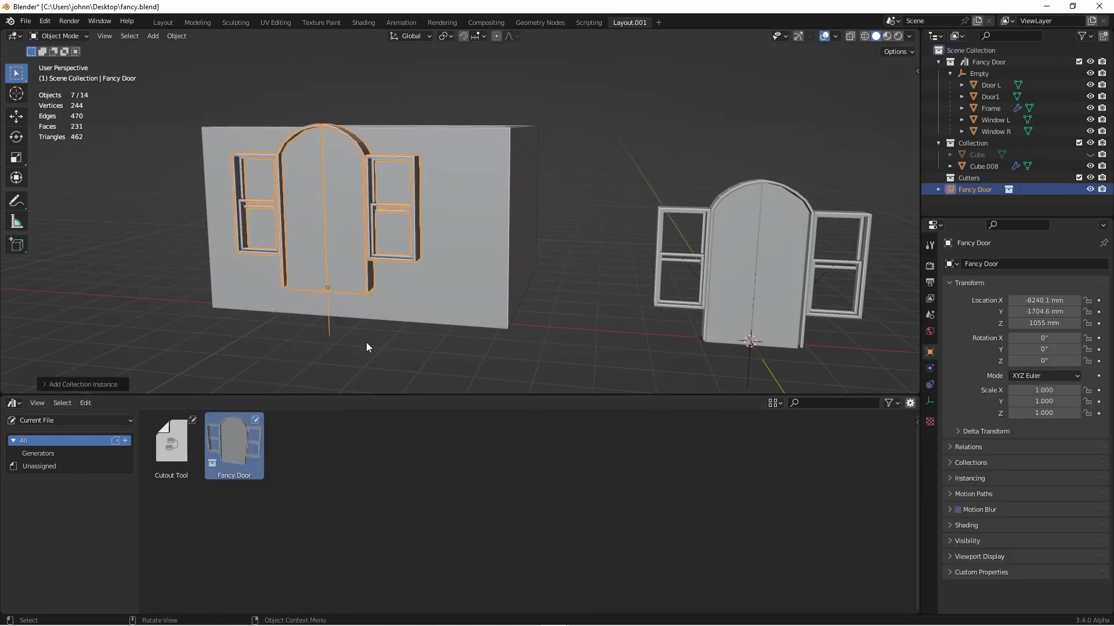
{"action": "key", "text": "grave"}
{"action": "key", "text": "g"}
{"action": "left_click", "coordinate": [382, 251]}
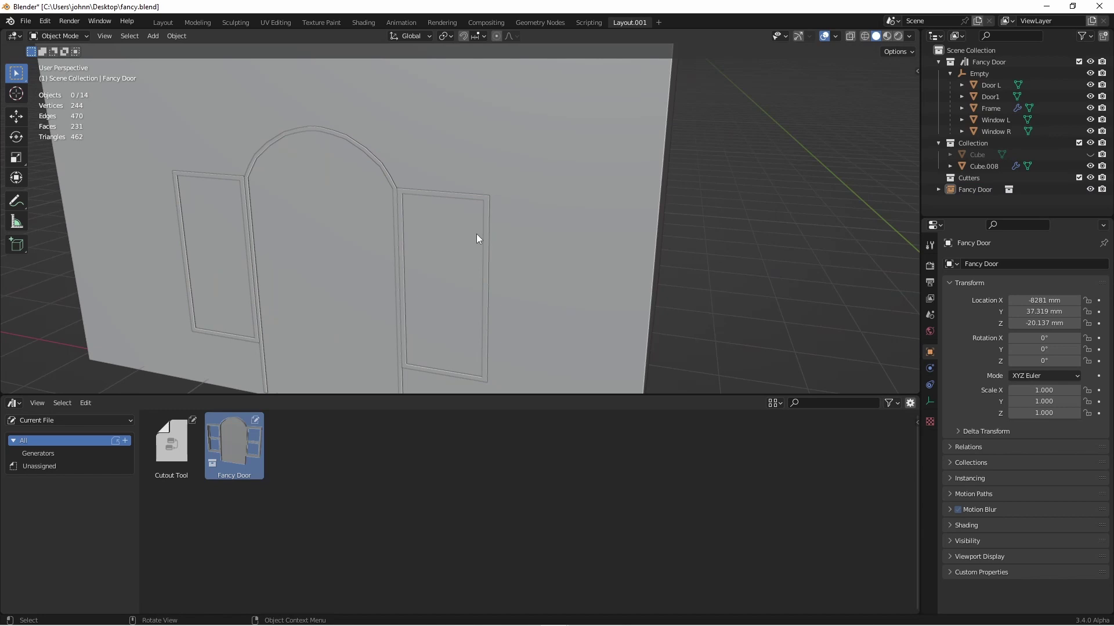
Step: Move the Fancy Door instance into the Cutters collection and clear the selection
{"action": "left_click", "coordinate": [629, 270]}
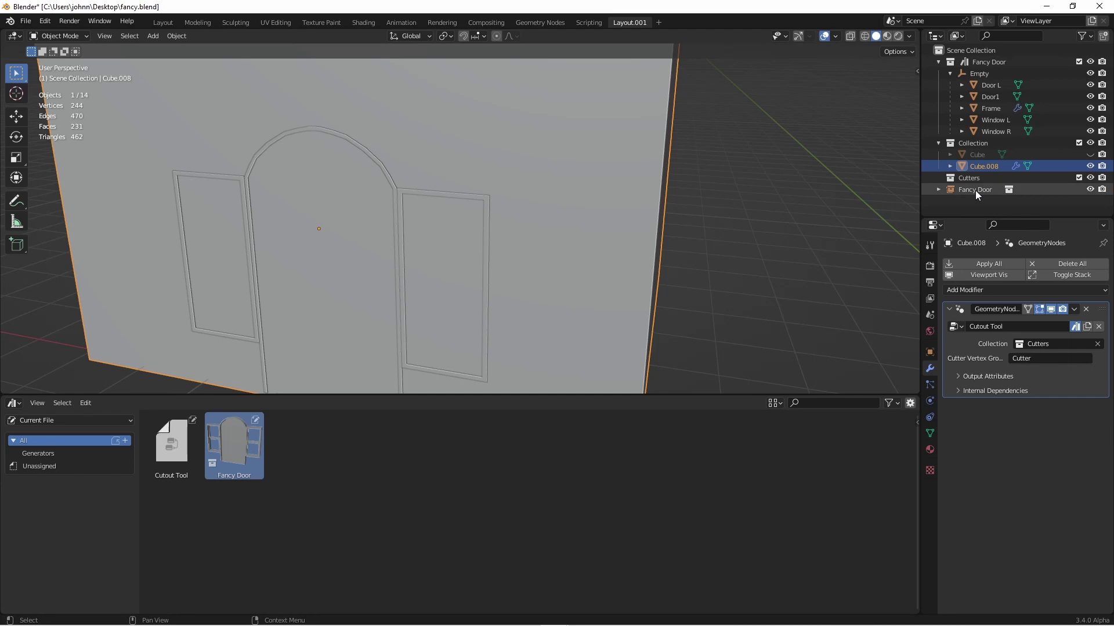
{"action": "mouse_move", "coordinate": [975, 191]}
{"action": "left_mouse_down"}
{"action": "mouse_move", "coordinate": [990, 186]}
{"action": "mouse_move", "coordinate": [976, 176]}
{"action": "left_mouse_up"}
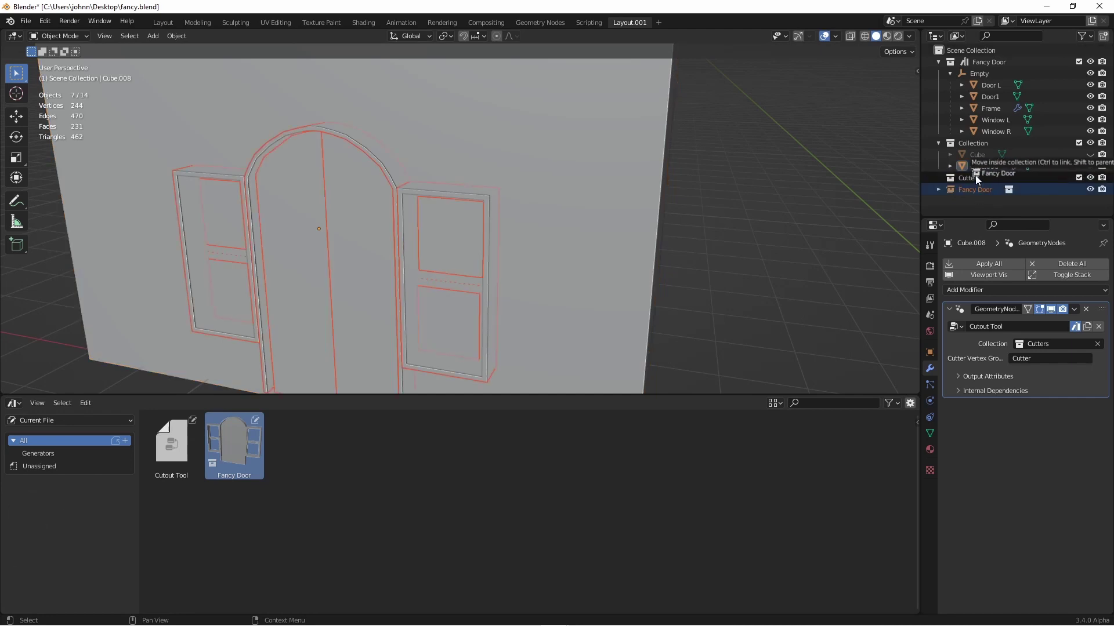
{"action": "key", "text": "alt+a"}
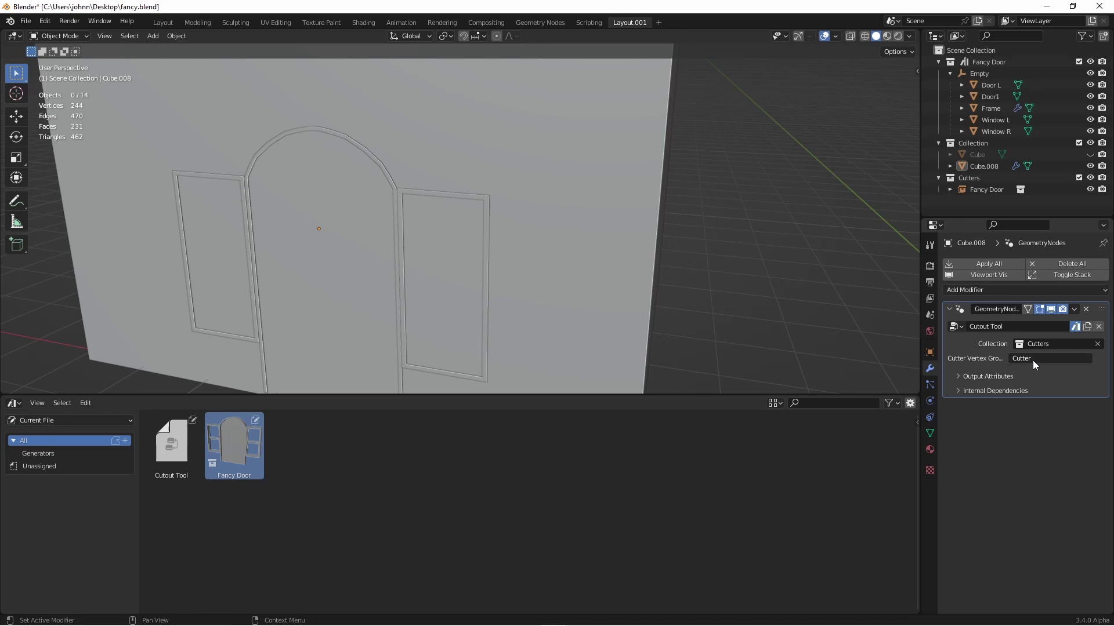
{"action": "scroll", "coordinate": [686, 227], "scroll_direction": "down", "scroll_amount": 3}
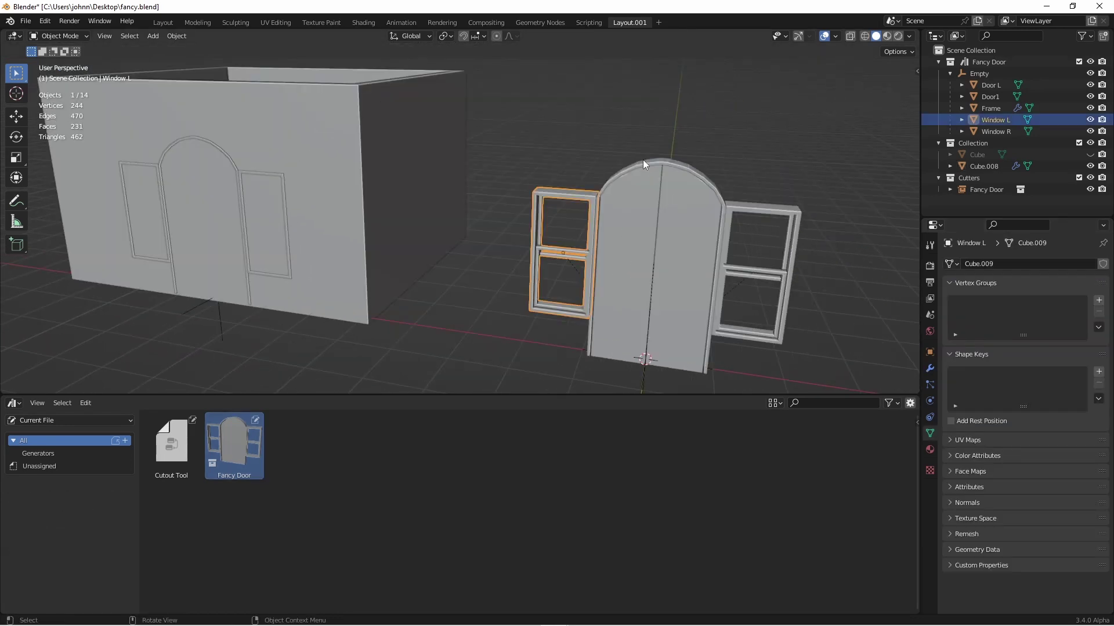
Step: Give the right window a vertex group named Cutter with all its geometry assigned
{"action": "left_click", "coordinate": [643, 159]}
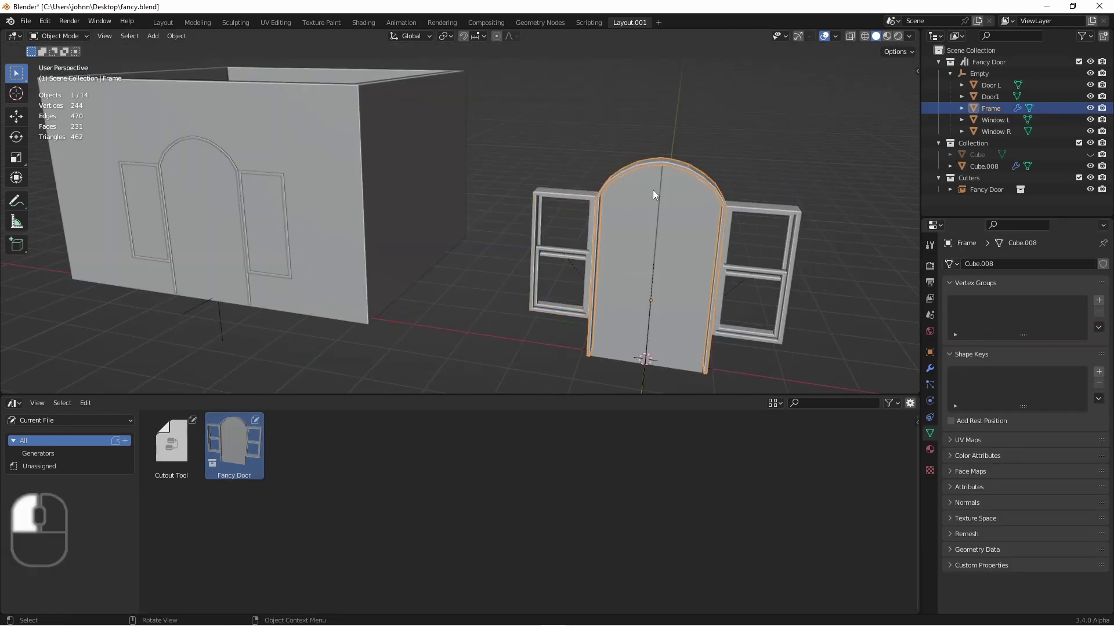
{"action": "left_click", "coordinate": [653, 189]}
{"action": "left_click", "coordinate": [689, 210]}
{"action": "left_click", "coordinate": [764, 215]}
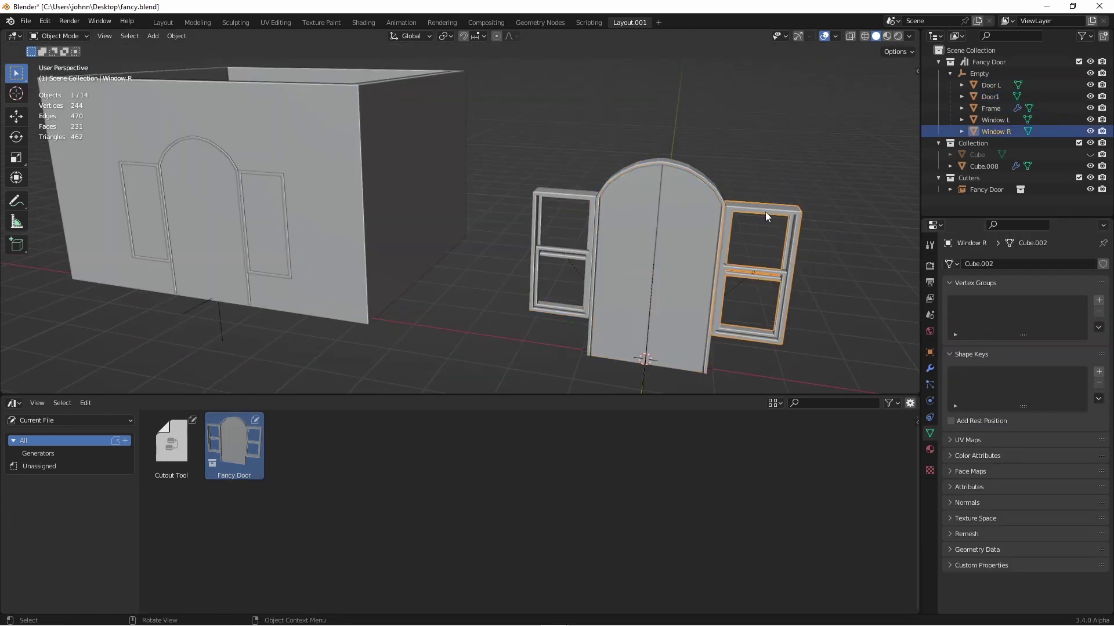
{"action": "key", "text": "Tab"}
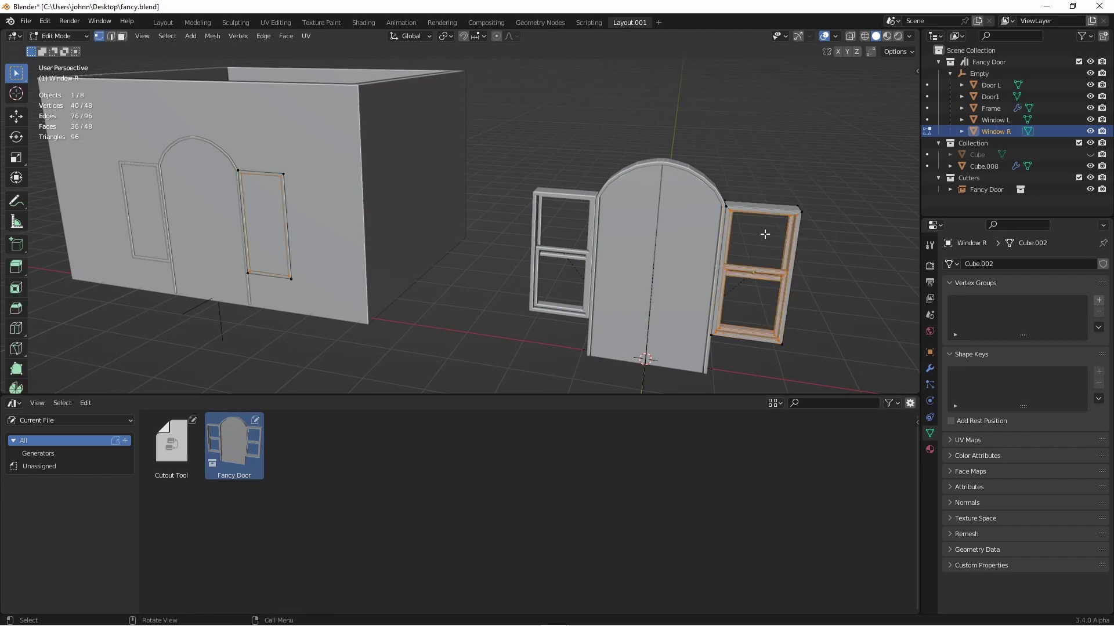
{"action": "key", "text": "a"}
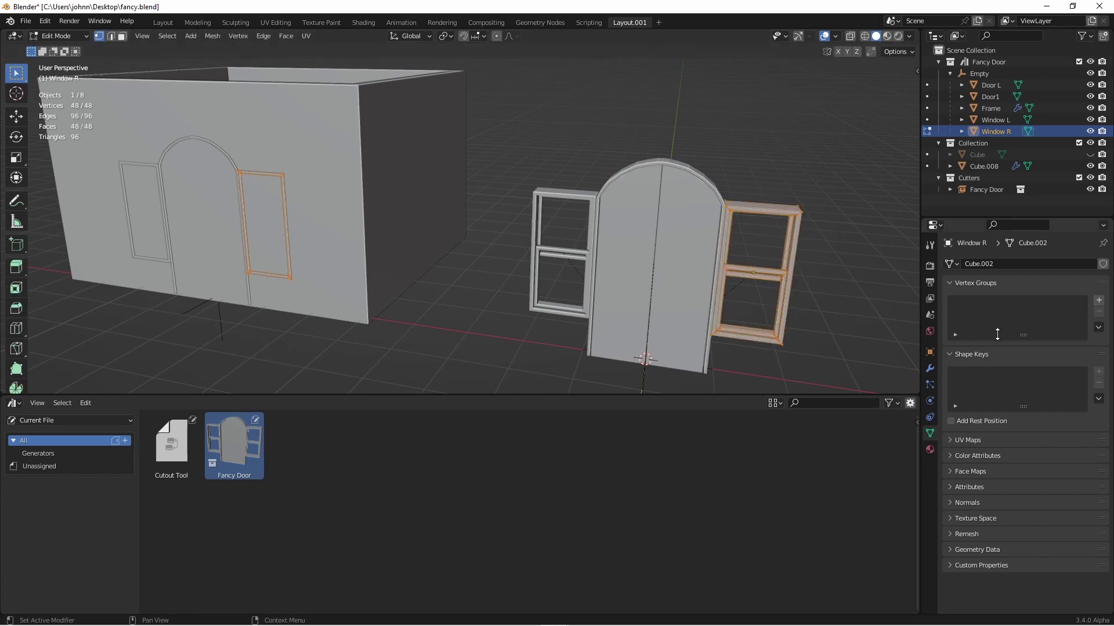
{"action": "left_click", "coordinate": [1098, 300]}
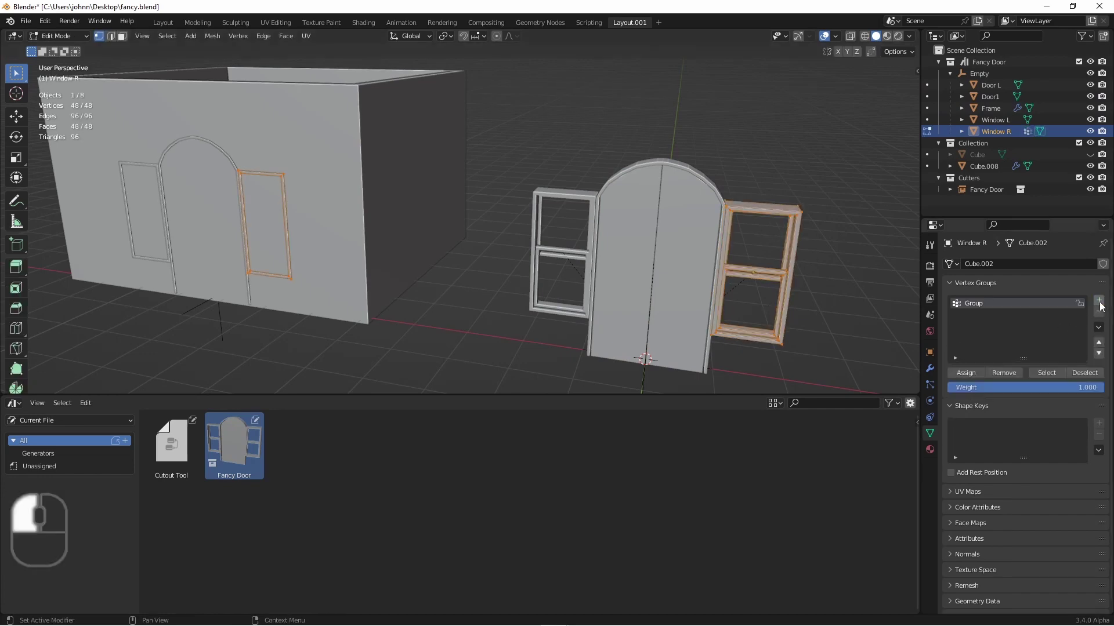
{"action": "double_click", "coordinate": [993, 304]}
{"action": "type", "text": "Cutter"}
{"action": "key", "text": "Return"}
{"action": "left_click", "coordinate": [969, 374]}
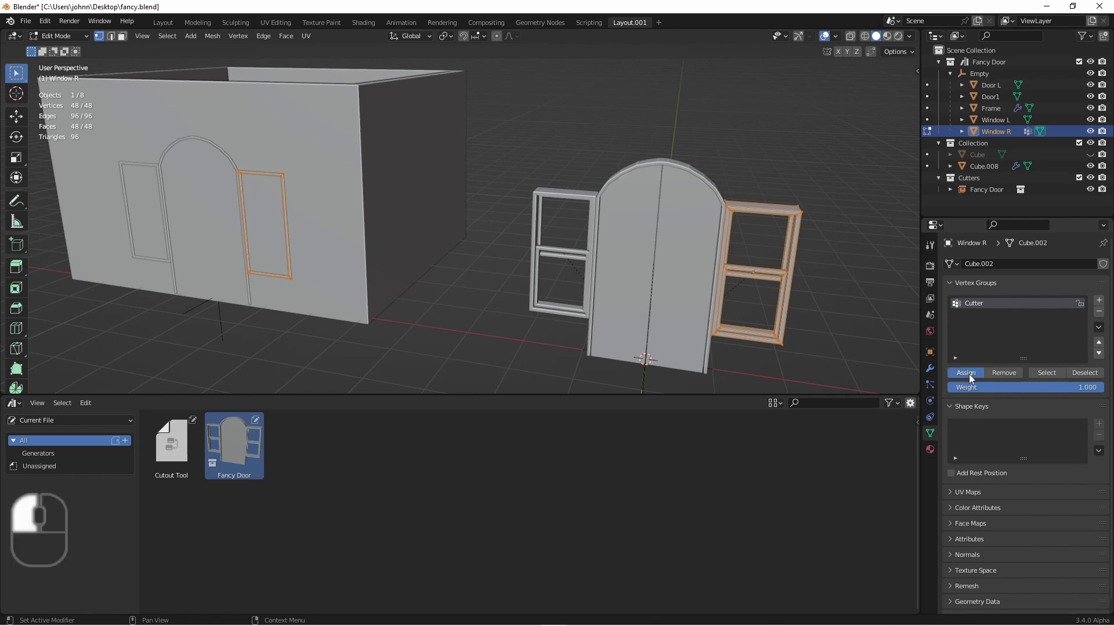
{"action": "key", "text": "Tab"}
Step: Give the left window a Cutter vertex group with all geometry assigned, and start one on the door frame
{"action": "middle_click_drag", "start_coordinate": [313, 215], "coordinate": [604, 260], "text": "shift"}
{"action": "scroll", "coordinate": [605, 260], "scroll_direction": "up", "scroll_amount": 5}
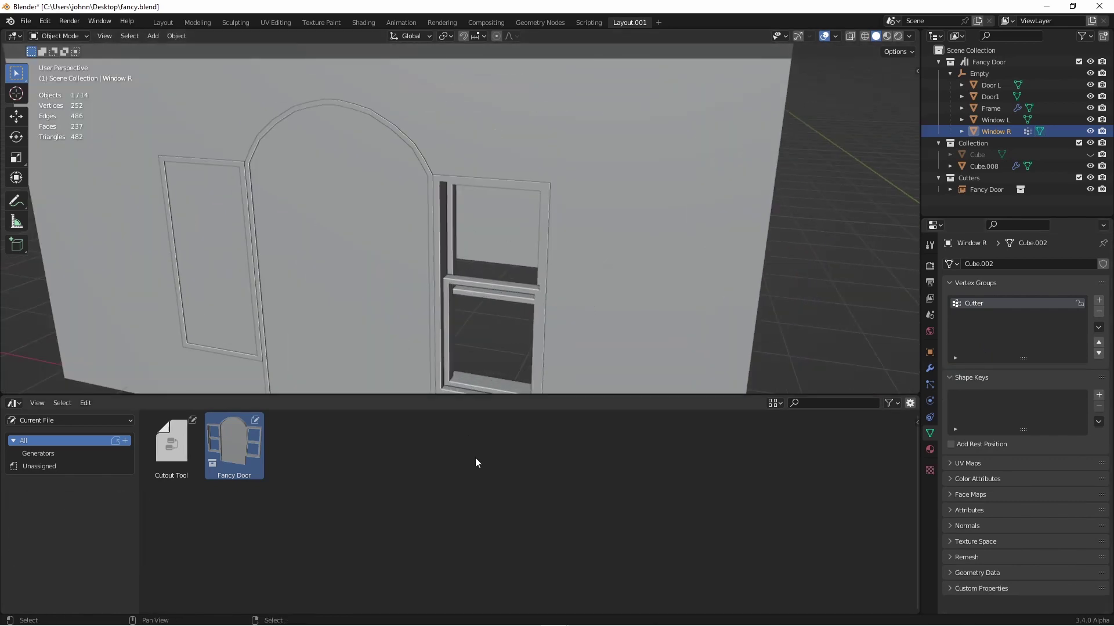
{"action": "middle_click_drag", "start_coordinate": [533, 341], "coordinate": [609, 273], "text": "shift"}
{"action": "scroll", "coordinate": [611, 270], "scroll_direction": "down", "scroll_amount": 6}
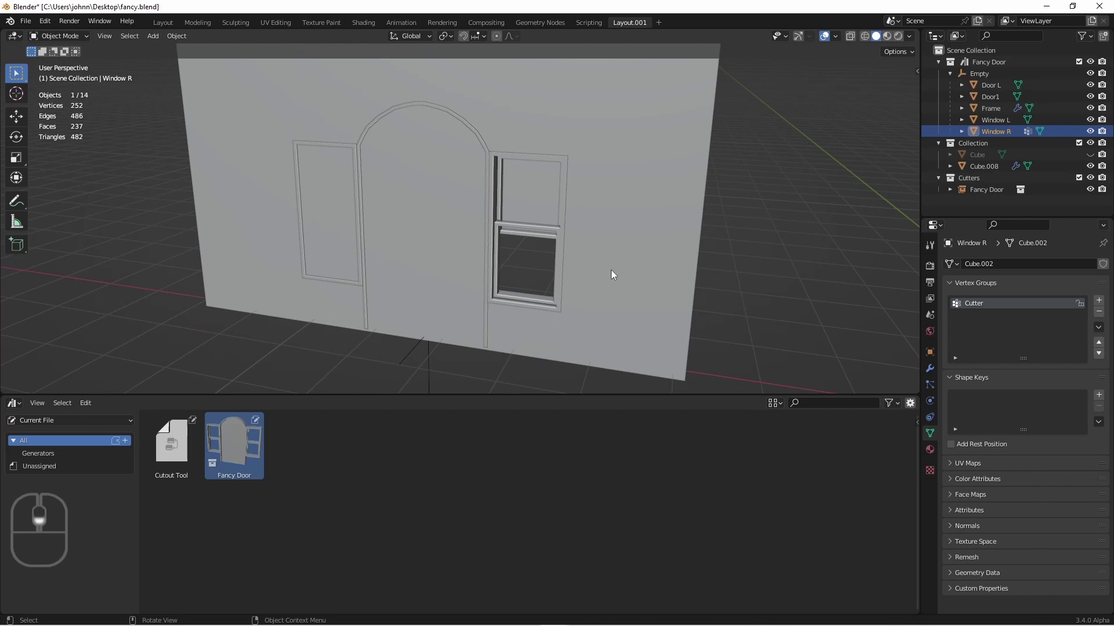
{"action": "left_click", "coordinate": [627, 264]}
{"action": "key", "text": "Tab"}
{"action": "key", "text": "a"}
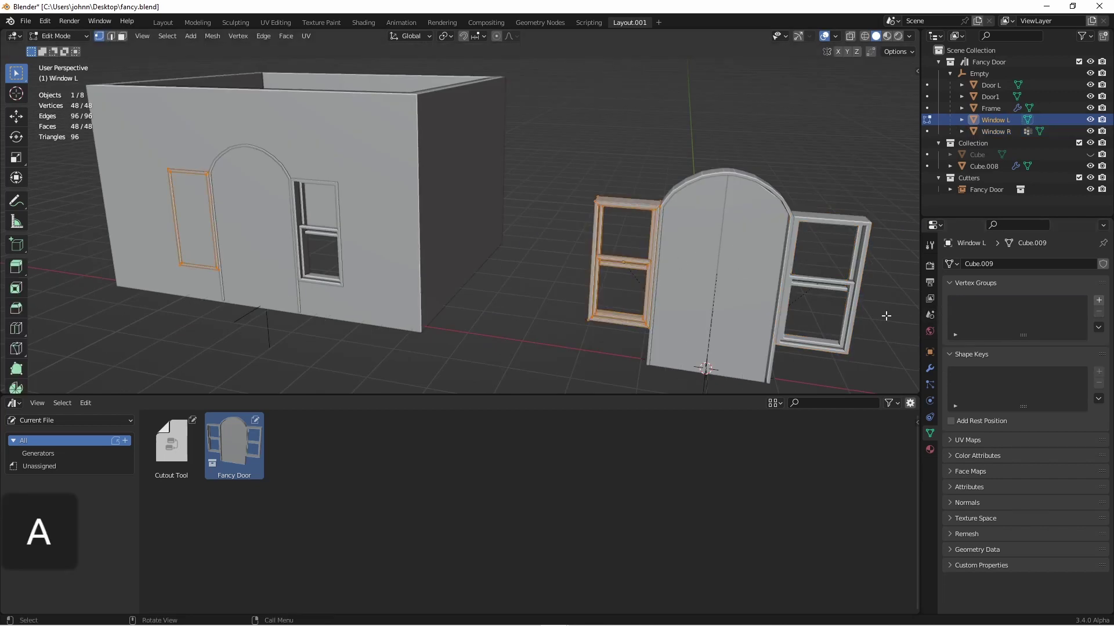
{"action": "left_click", "coordinate": [1099, 301]}
{"action": "double_click", "coordinate": [1010, 305]}
{"action": "type", "text": "Cutt"}
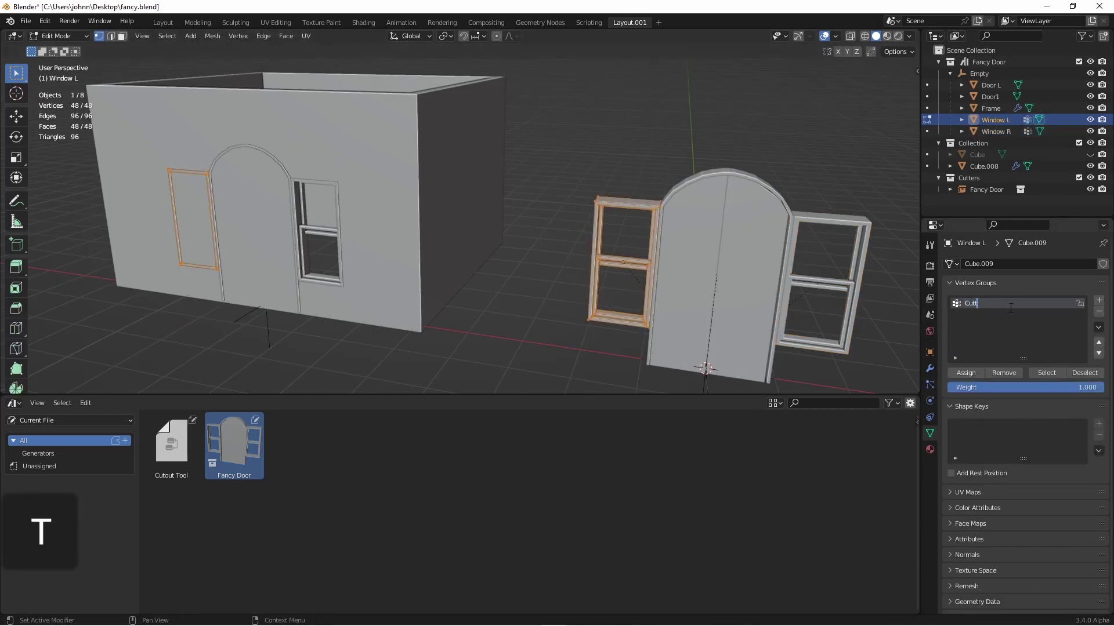
{"action": "type", "text": "er"}
{"action": "key", "text": "Return"}
{"action": "left_click", "coordinate": [965, 373]}
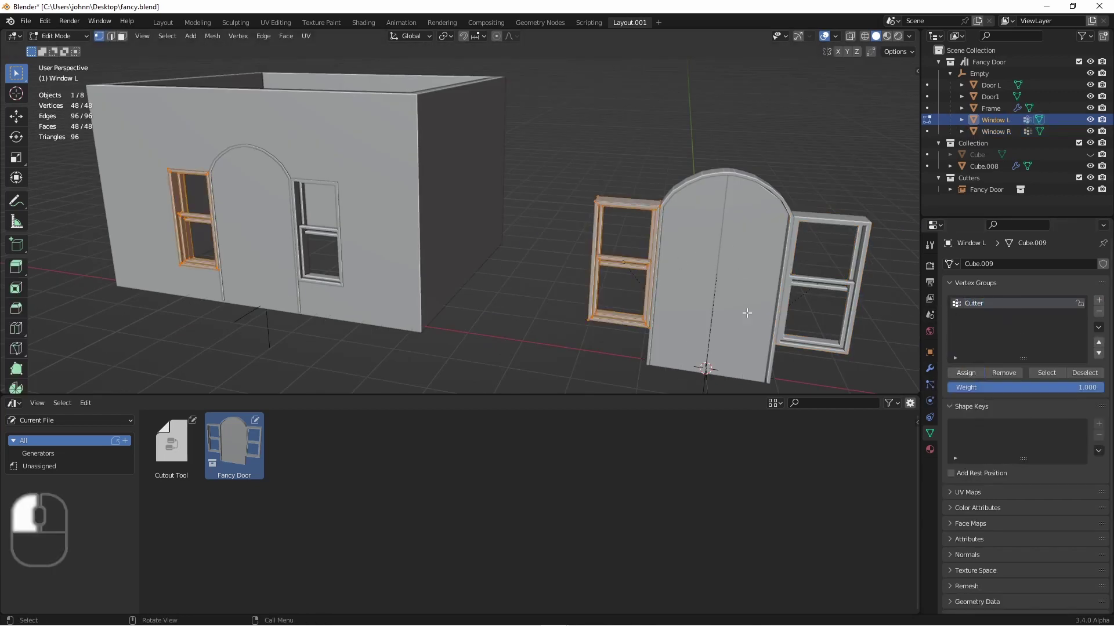
{"action": "key", "text": "Tab"}
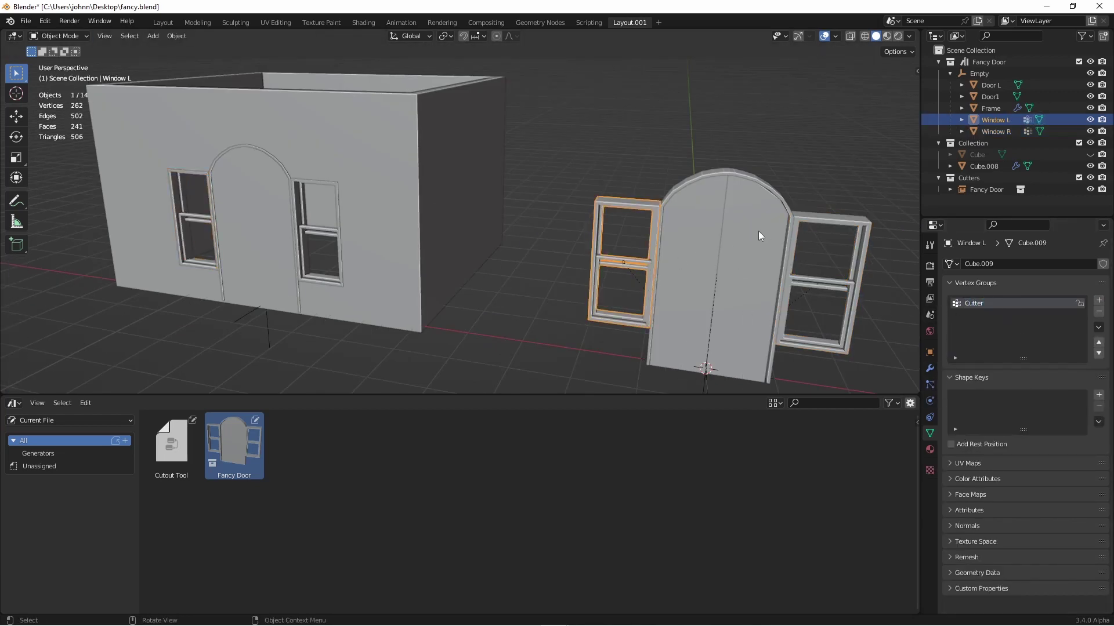
{"action": "left_click", "coordinate": [760, 184]}
{"action": "left_click", "coordinate": [1099, 300]}
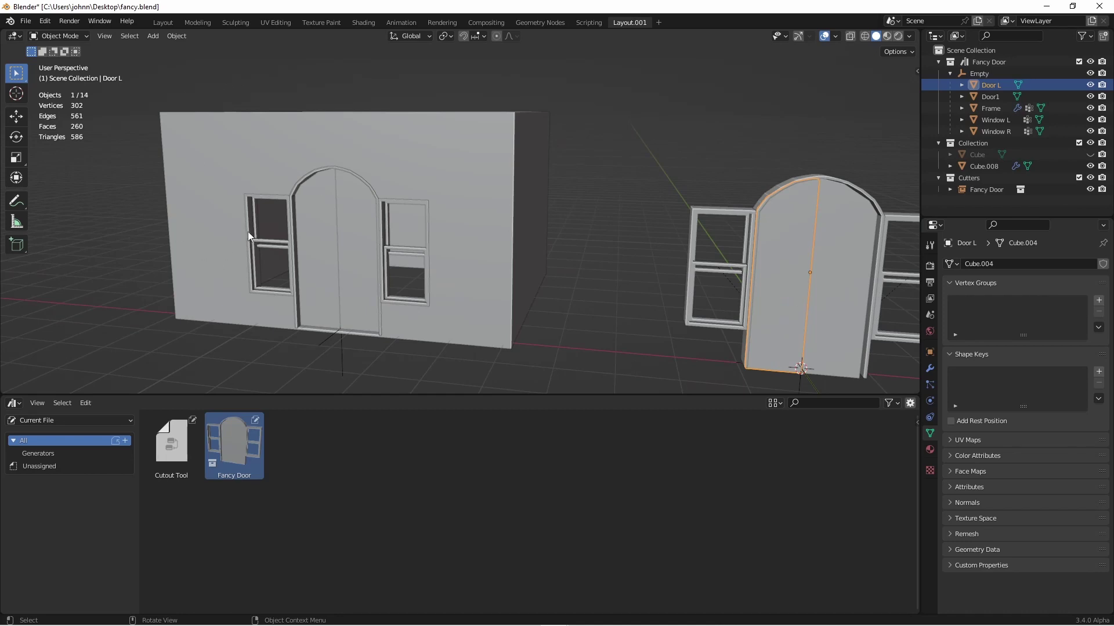
Step: Select both windows and the door frame, then remove the left window's Cutter vertex group
{"action": "left_click", "coordinate": [738, 262]}
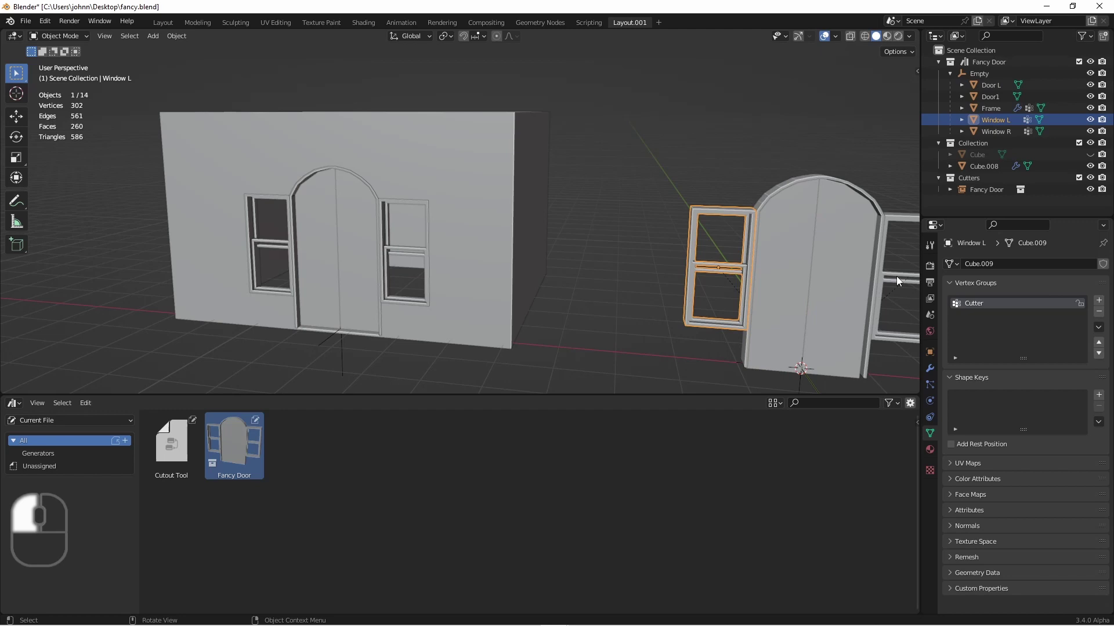
{"action": "left_click", "coordinate": [878, 264]}
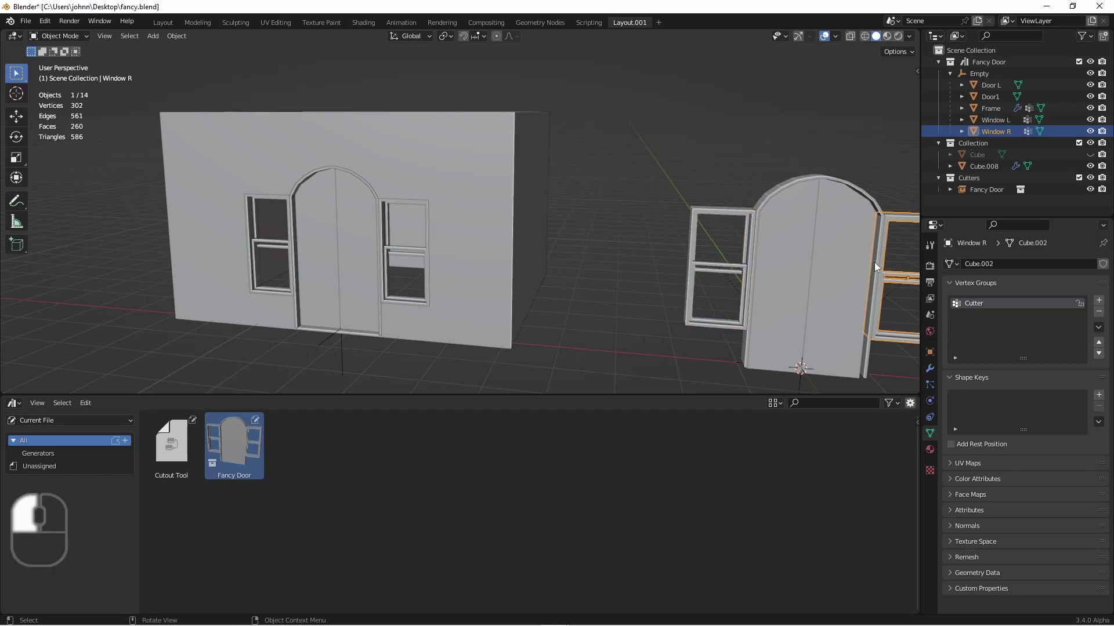
{"action": "left_click", "coordinate": [875, 262]}
{"action": "middle_click_drag", "start_coordinate": [805, 259], "coordinate": [712, 249]}
{"action": "left_click", "coordinate": [815, 225], "text": "shift"}
{"action": "left_click", "coordinate": [749, 190], "text": "shift"}
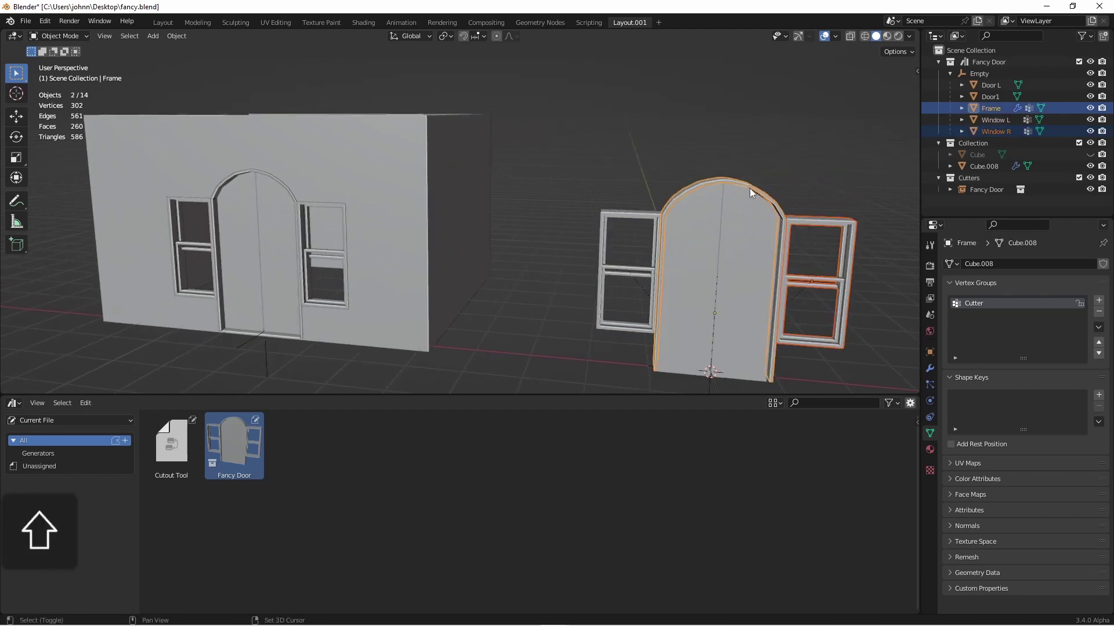
{"action": "left_click", "coordinate": [648, 221], "text": "shift"}
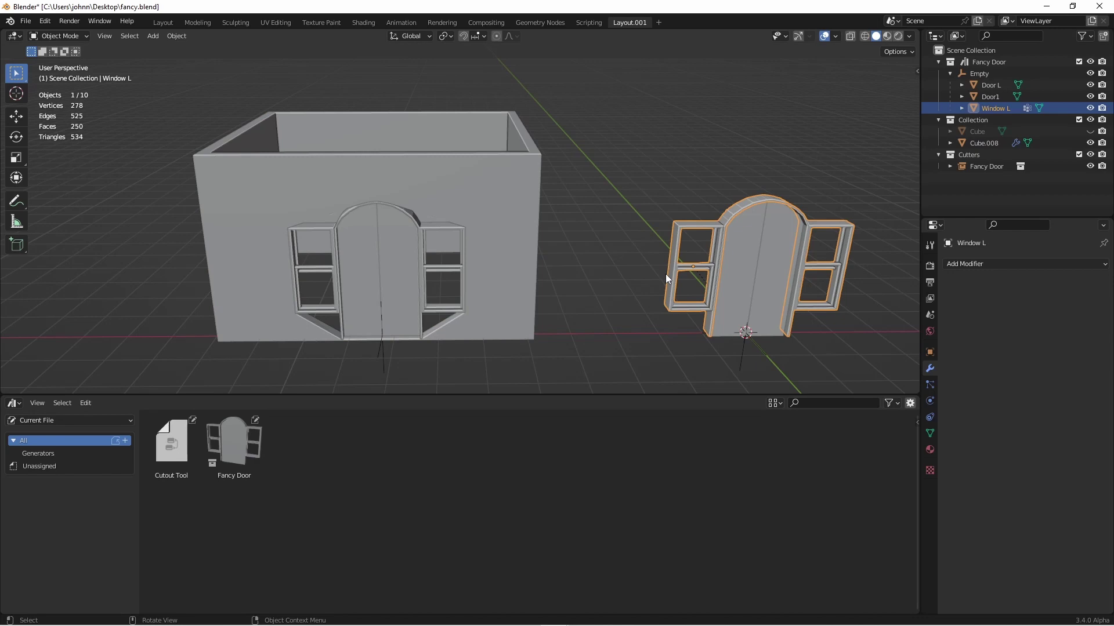
{"action": "left_click", "coordinate": [930, 433]}
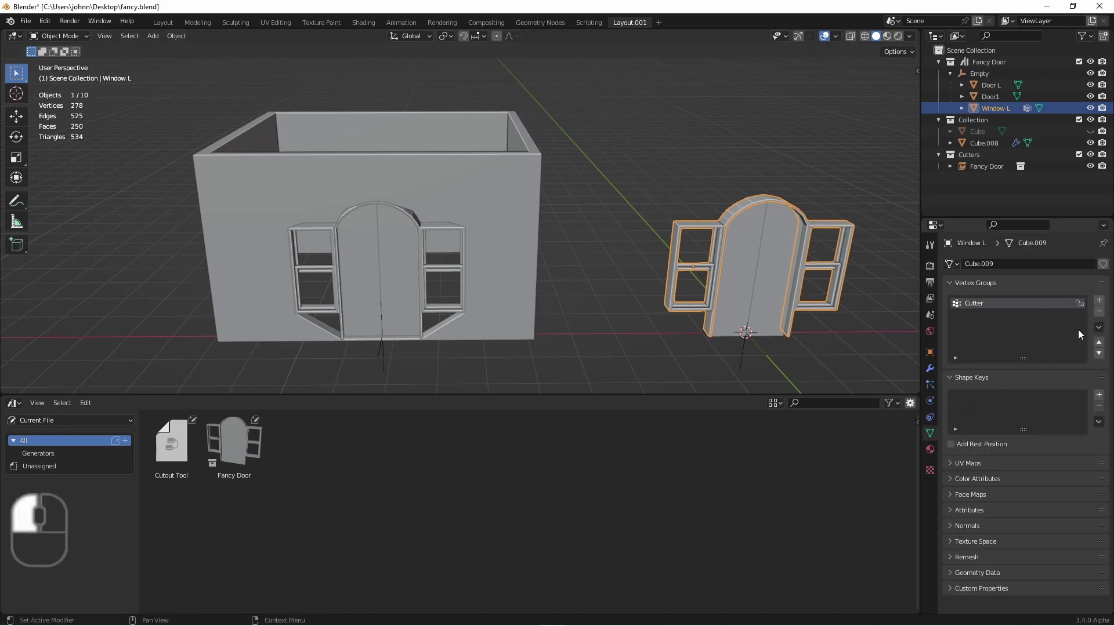
{"action": "left_click", "coordinate": [1098, 313]}
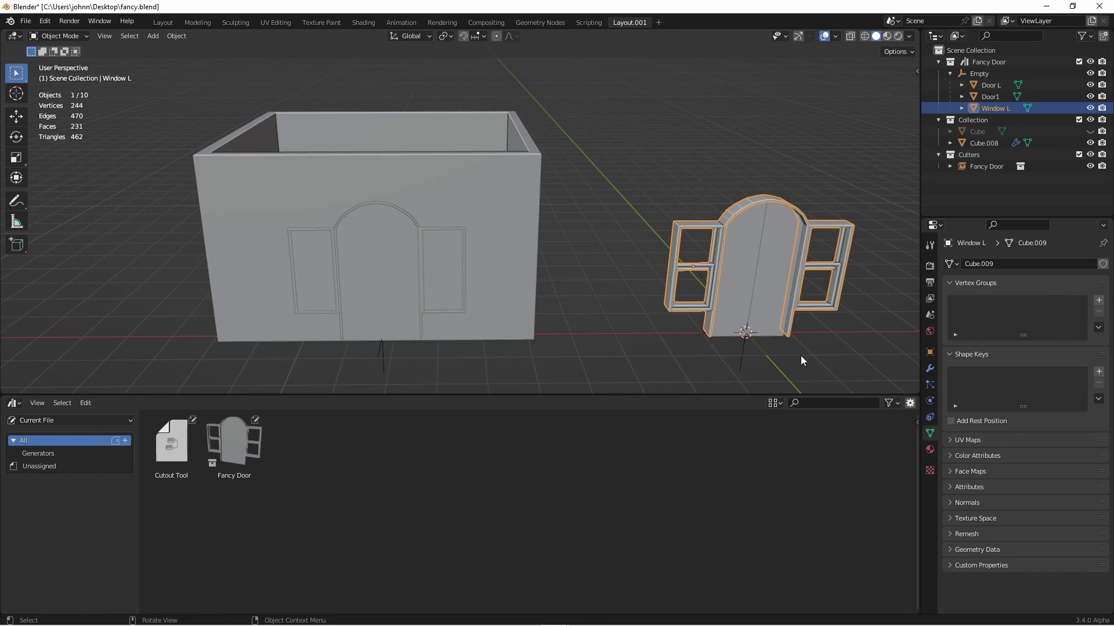
Step: Add a cube, move it into the Fancy Door collection and parent it to the Empty
{"action": "key", "text": "KP_1"}
{"action": "key", "text": "shift+a"}
{"action": "mouse_move", "coordinate": [676, 256]}
{"action": "left_click", "coordinate": [771, 266]}
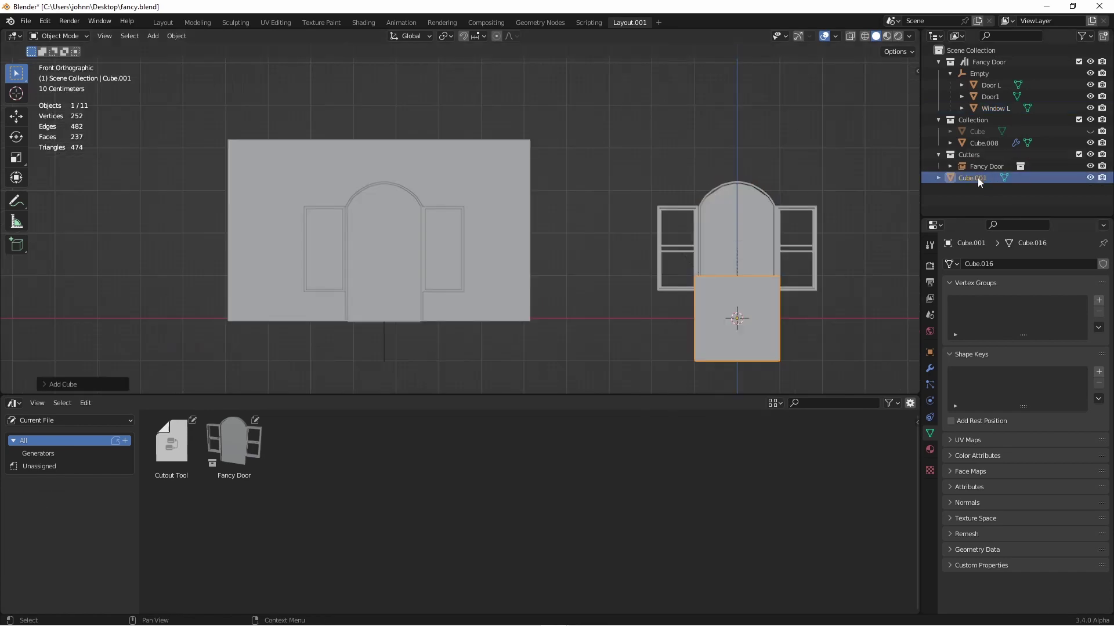
{"action": "left_click_drag", "start_coordinate": [977, 177], "coordinate": [979, 77]}
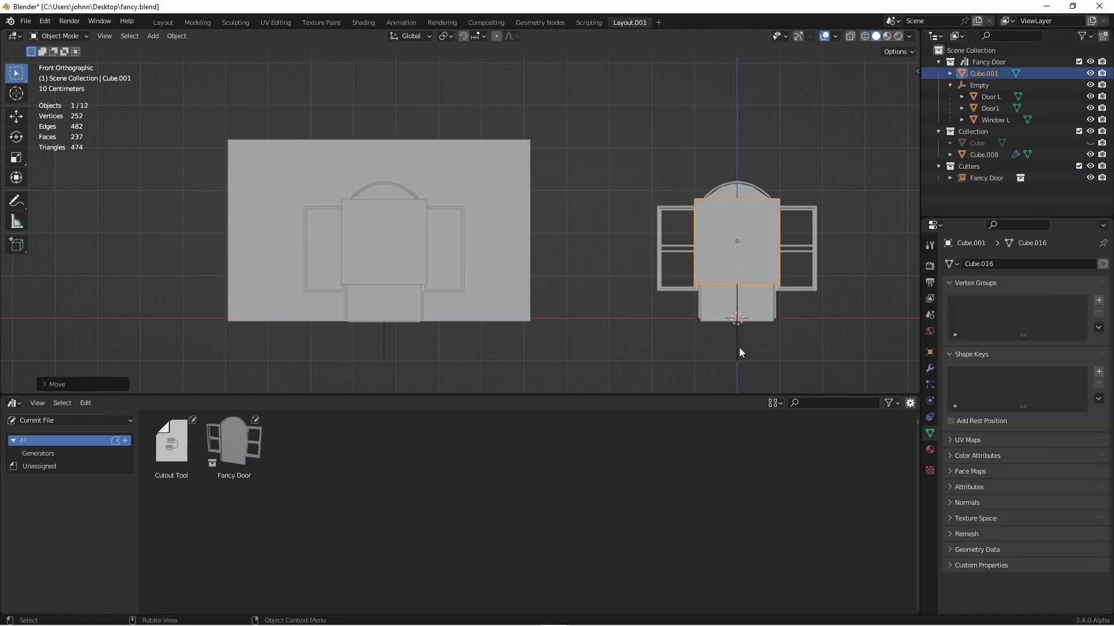
{"action": "left_click", "coordinate": [736, 350], "text": "shift"}
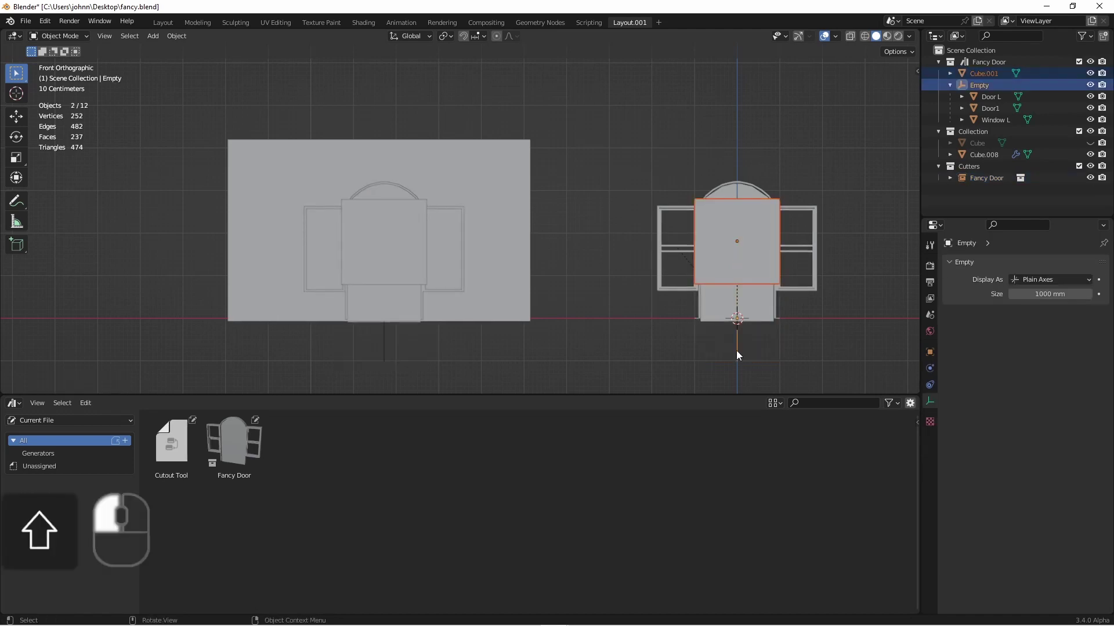
{"action": "key", "text": "ctrl+p"}
{"action": "key", "text": "Return"}
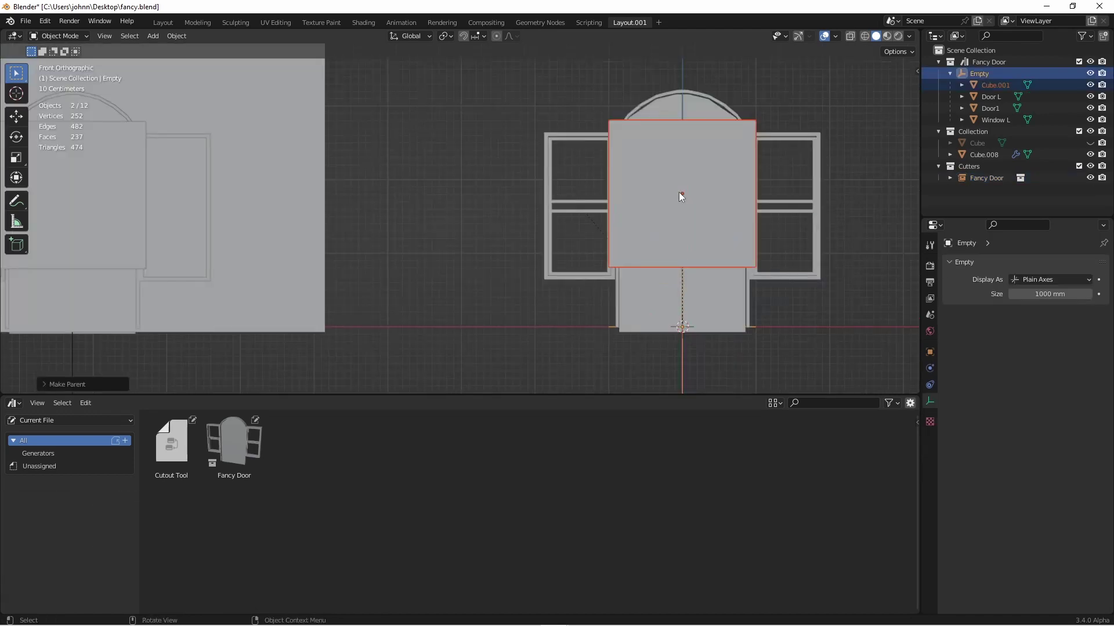
Step: Lower the cube along Z and stretch it along X across both windows
{"action": "left_click", "coordinate": [678, 197]}
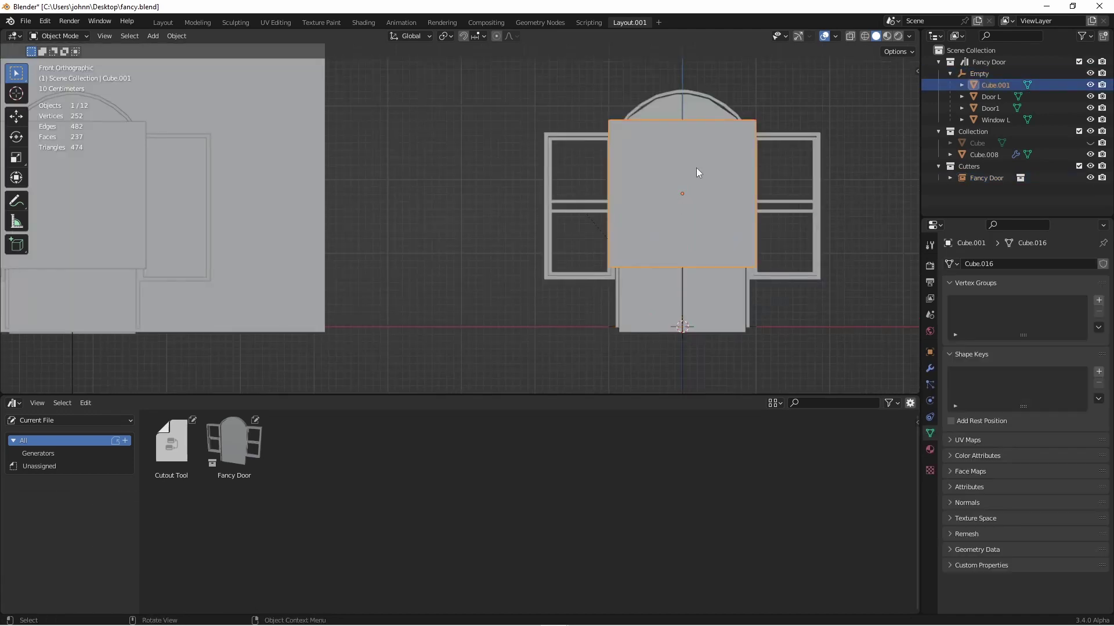
{"action": "key", "text": "g"}
{"action": "middle_click", "coordinate": [695, 177]}
{"action": "left_click", "coordinate": [694, 182]}
{"action": "key", "text": "s"}
{"action": "middle_click", "coordinate": [710, 188]}
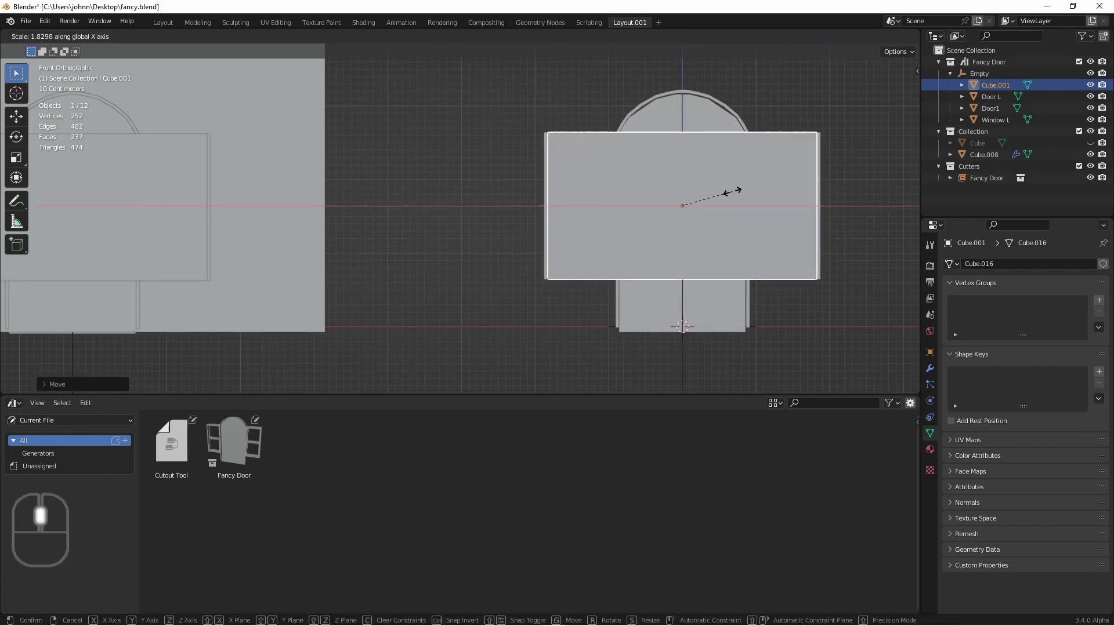
{"action": "left_click", "coordinate": [732, 192]}
Step: Scale the cube's depth from the top view, then reselect the cutter box in solid shading
{"action": "key", "text": "a"}
{"action": "key", "text": "KP_7"}
{"action": "key", "text": "s"}
{"action": "middle_click", "coordinate": [704, 268]}
{"action": "left_click", "coordinate": [704, 268]}
{"action": "middle_click_drag", "start_coordinate": [704, 269], "coordinate": [748, 215]}
{"action": "left_click", "coordinate": [896, 37]}
{"action": "left_click", "coordinate": [876, 37]}
{"action": "left_click", "coordinate": [541, 246]}
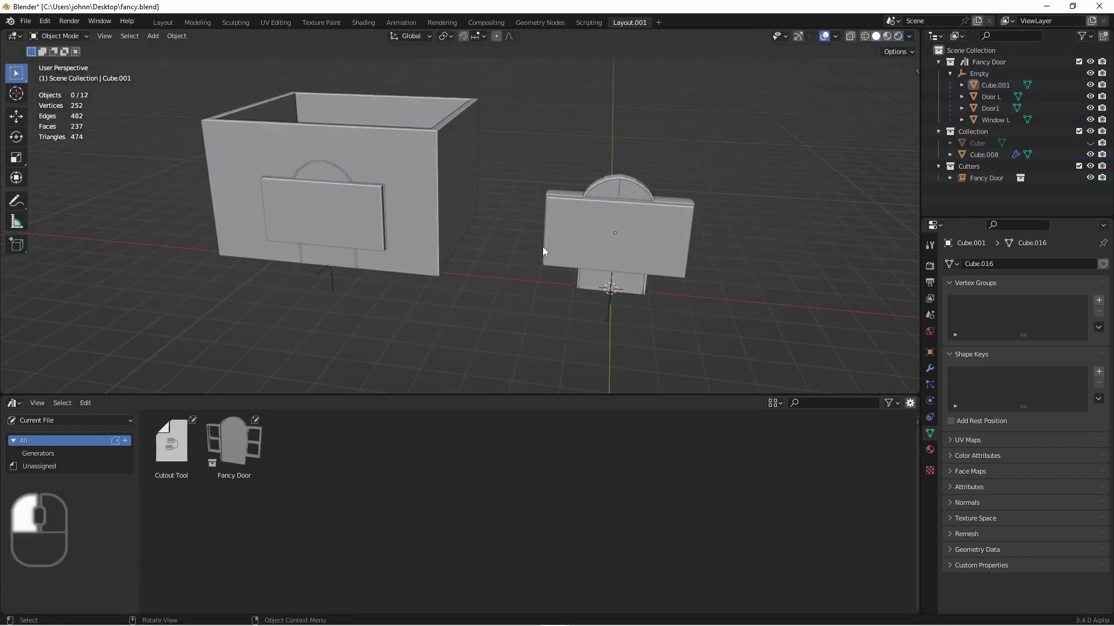
{"action": "left_click", "coordinate": [664, 250]}
{"action": "scroll", "coordinate": [663, 224], "scroll_direction": "up", "scroll_amount": 4}
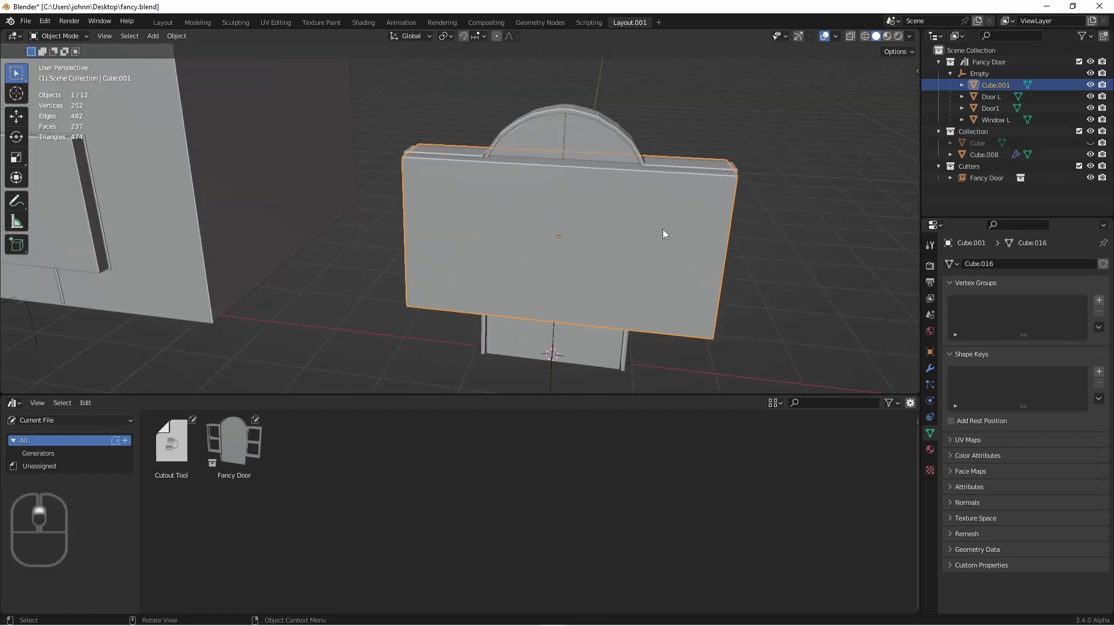
{"action": "middle_click_drag", "start_coordinate": [582, 218], "coordinate": [735, 241], "text": "shift"}
Step: Add a vertex group named Cutter to the cutter box and assign all its faces
{"action": "scroll", "coordinate": [736, 240], "scroll_direction": "down", "scroll_amount": 2}
{"action": "left_click", "coordinate": [1098, 302]}
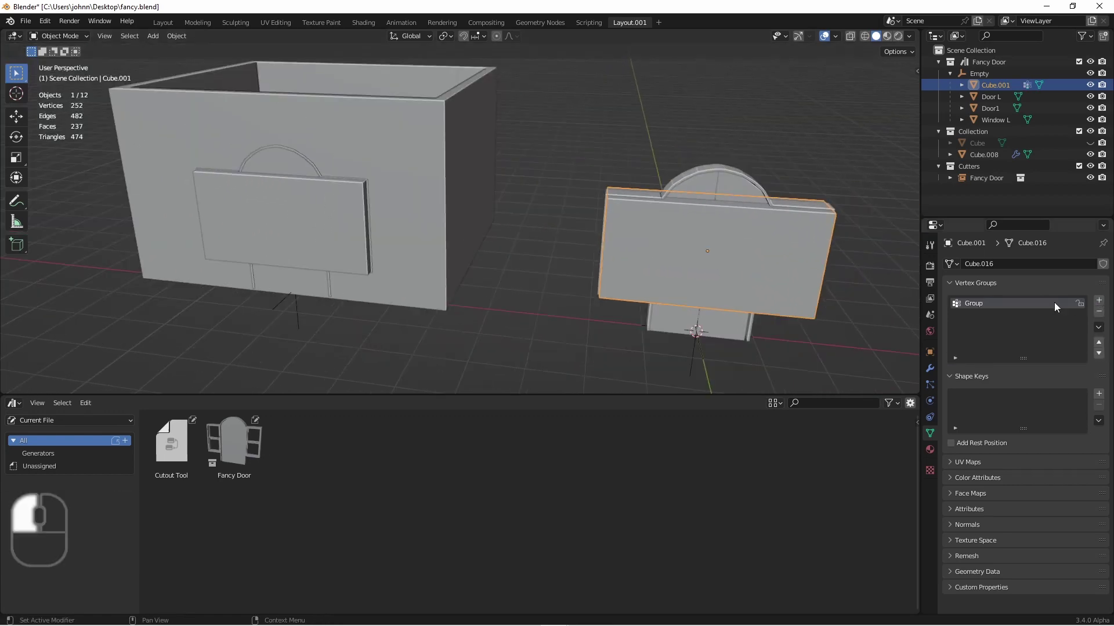
{"action": "double_click", "coordinate": [990, 303]}
{"action": "type", "text": "Cutter"}
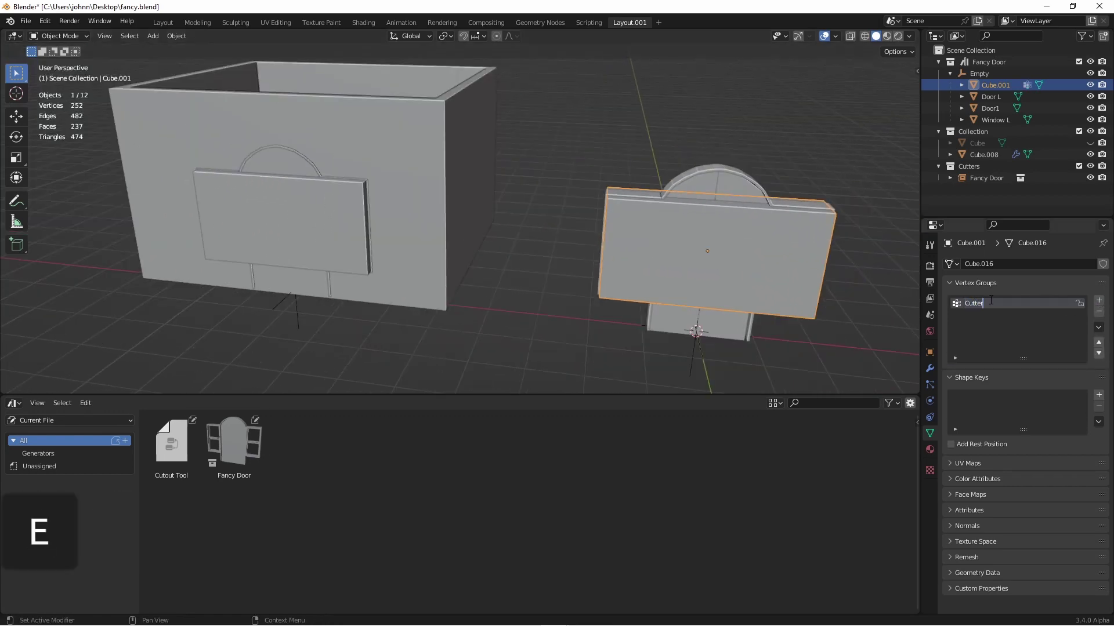
{"action": "key", "text": "Return"}
{"action": "key", "text": "Tab"}
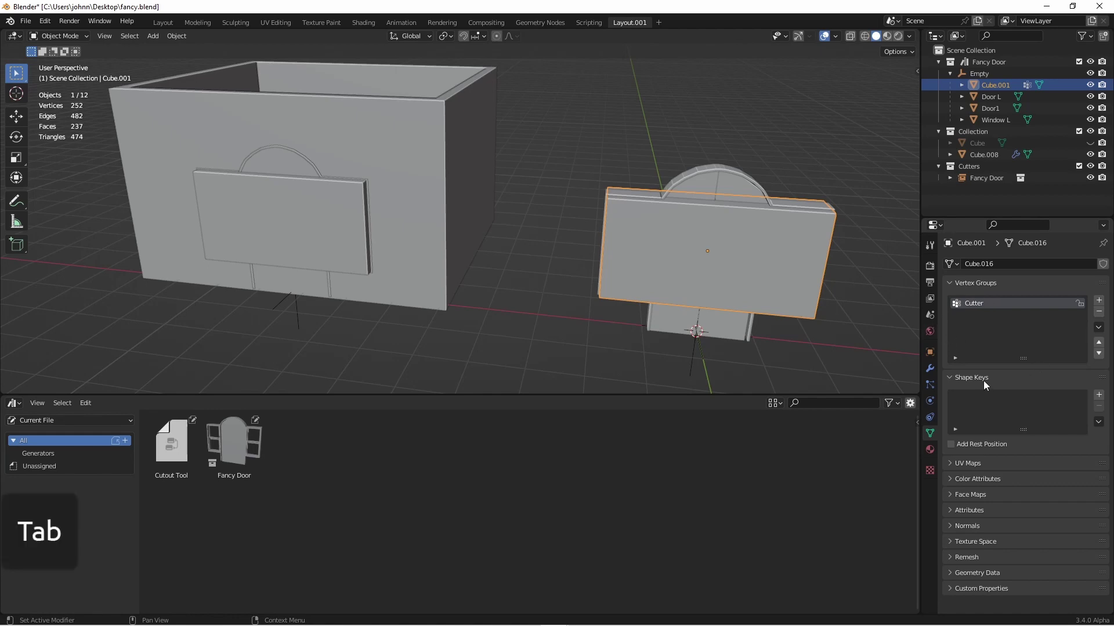
{"action": "left_click", "coordinate": [799, 291]}
{"action": "key", "text": "Tab"}
{"action": "left_click", "coordinate": [956, 372]}
Step: Check the house walls Cube.008 in wireframe, then select the cutter box Cube.001
{"action": "key", "text": "Tab"}
{"action": "left_click", "coordinate": [463, 181]}
{"action": "key", "text": "Tab"}
{"action": "key", "text": "shift+z"}
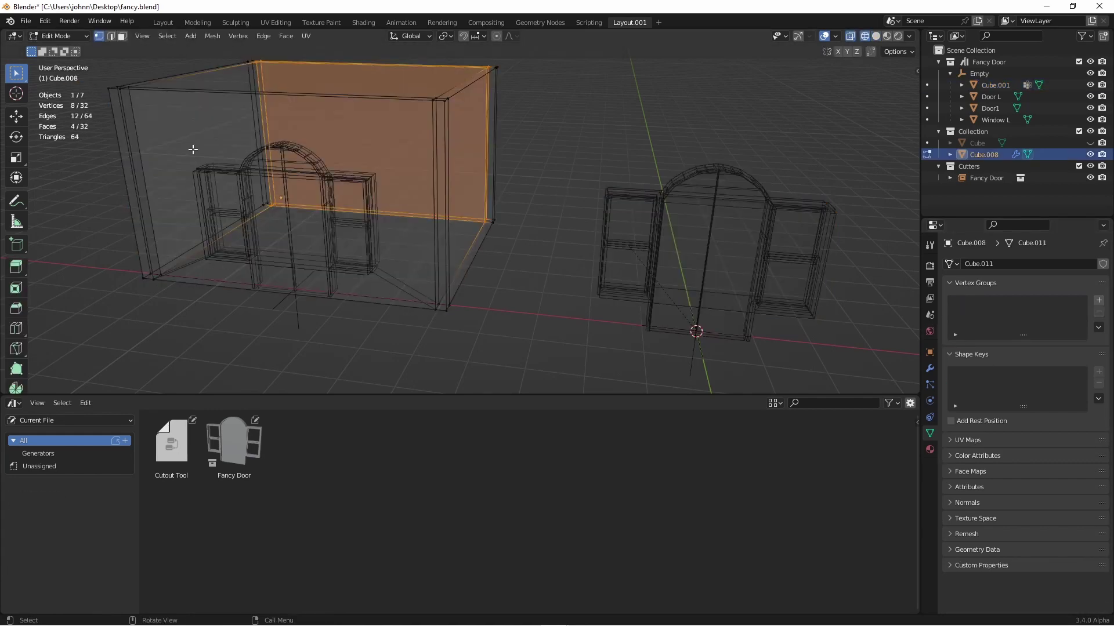
{"action": "key", "text": "Tab"}
{"action": "key", "text": "shift+z"}
{"action": "left_click", "coordinate": [364, 231]}
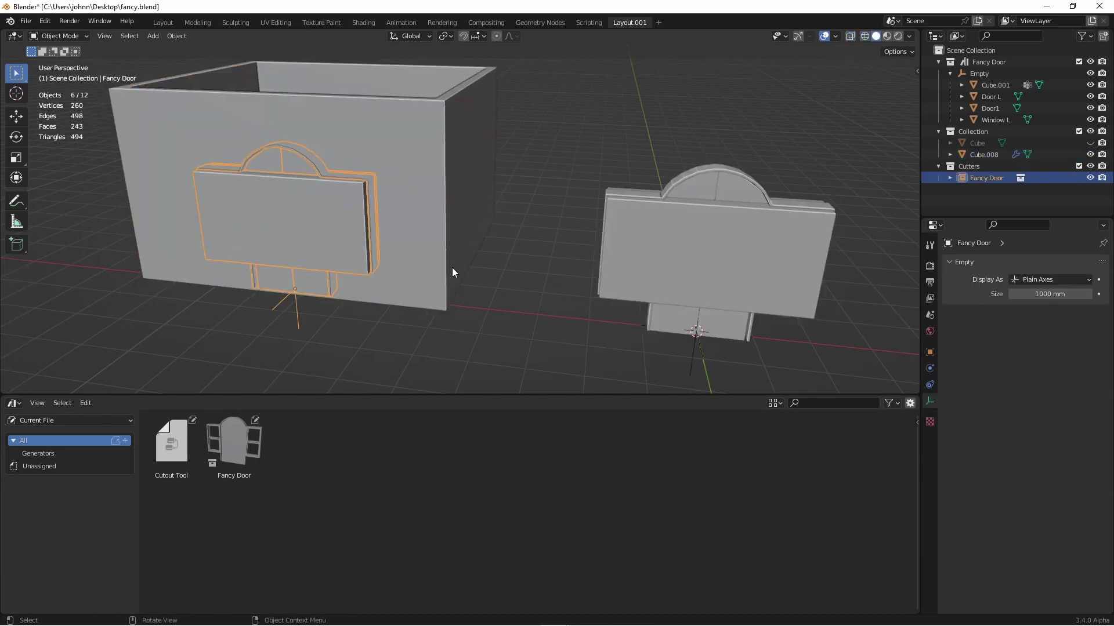
{"action": "left_click", "coordinate": [629, 246]}
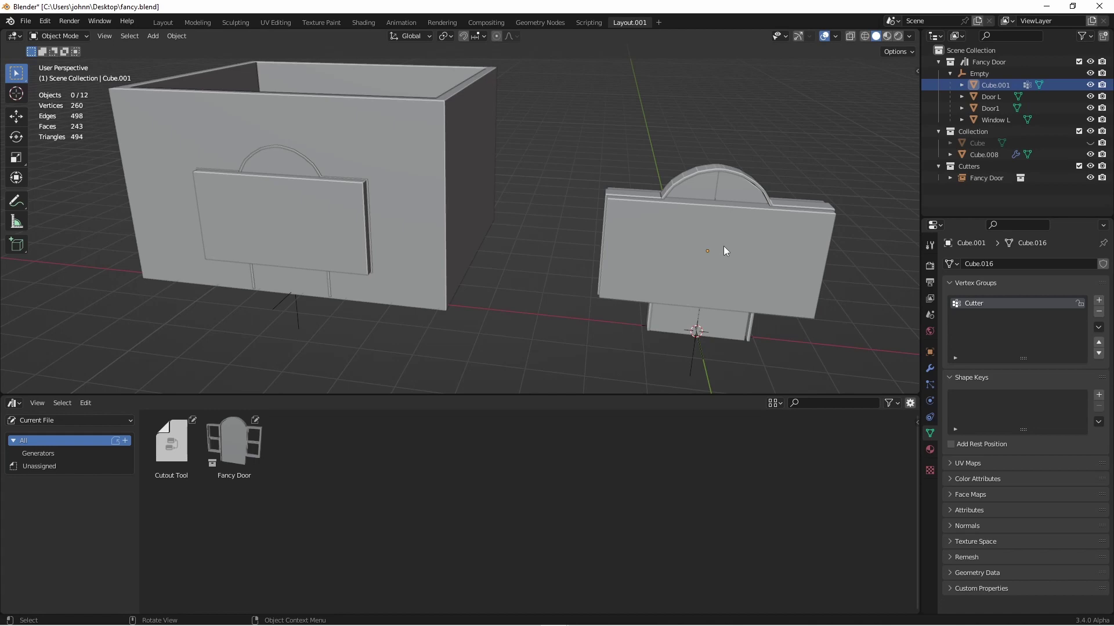
Step: Delete only the cutter box's faces, leaving an edge cage
{"action": "left_click", "coordinate": [724, 251]}
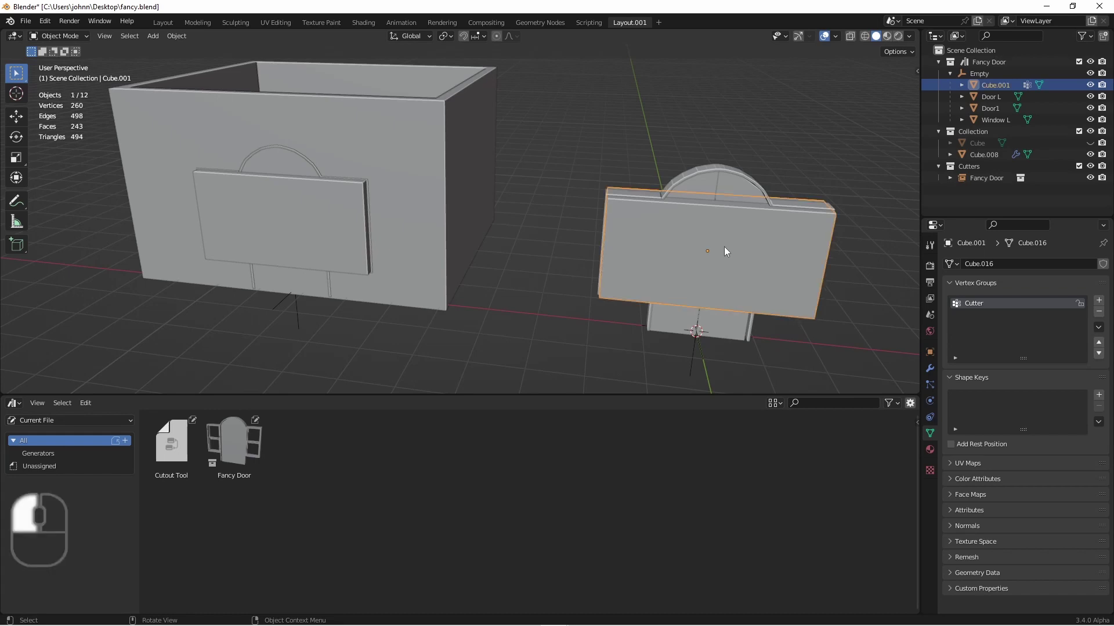
{"action": "key", "text": "Tab"}
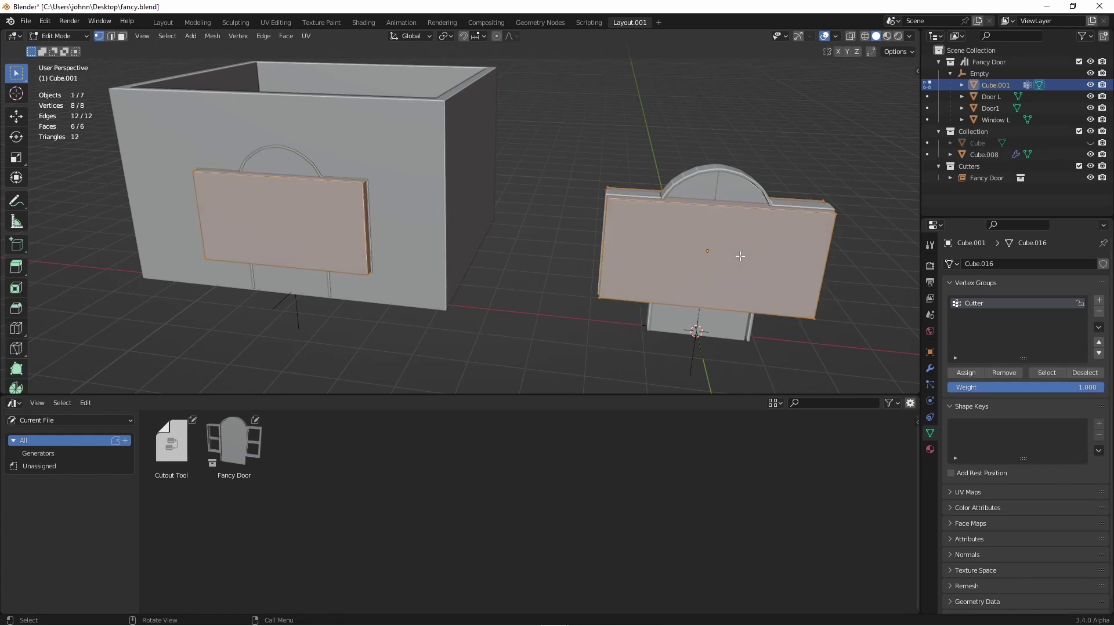
{"action": "key", "text": "x"}
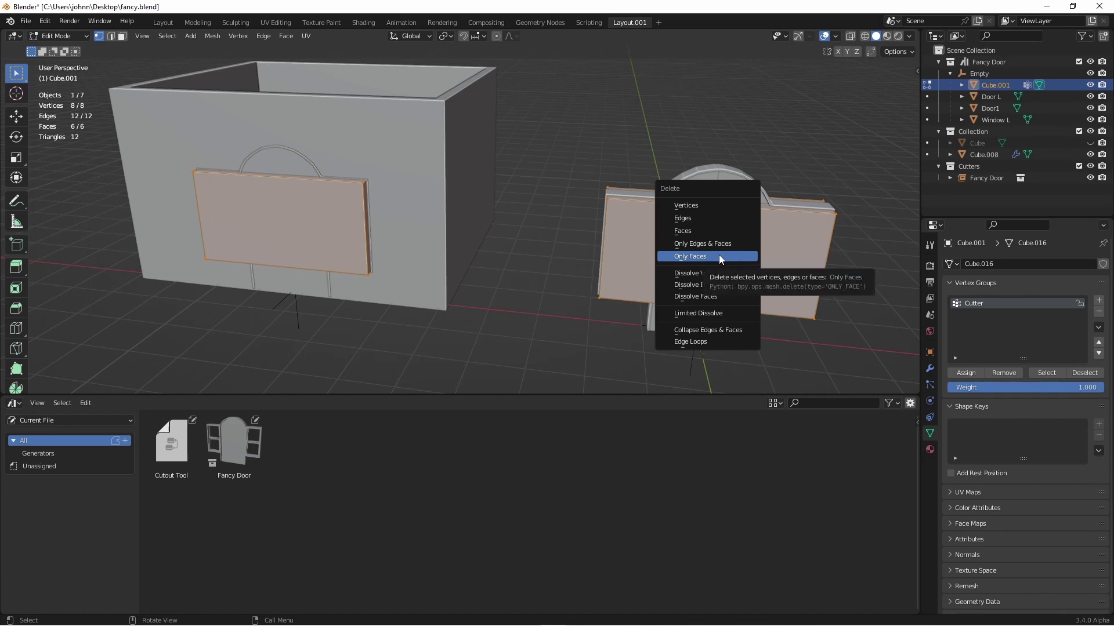
{"action": "left_click", "coordinate": [719, 255]}
{"action": "key", "text": "Tab"}
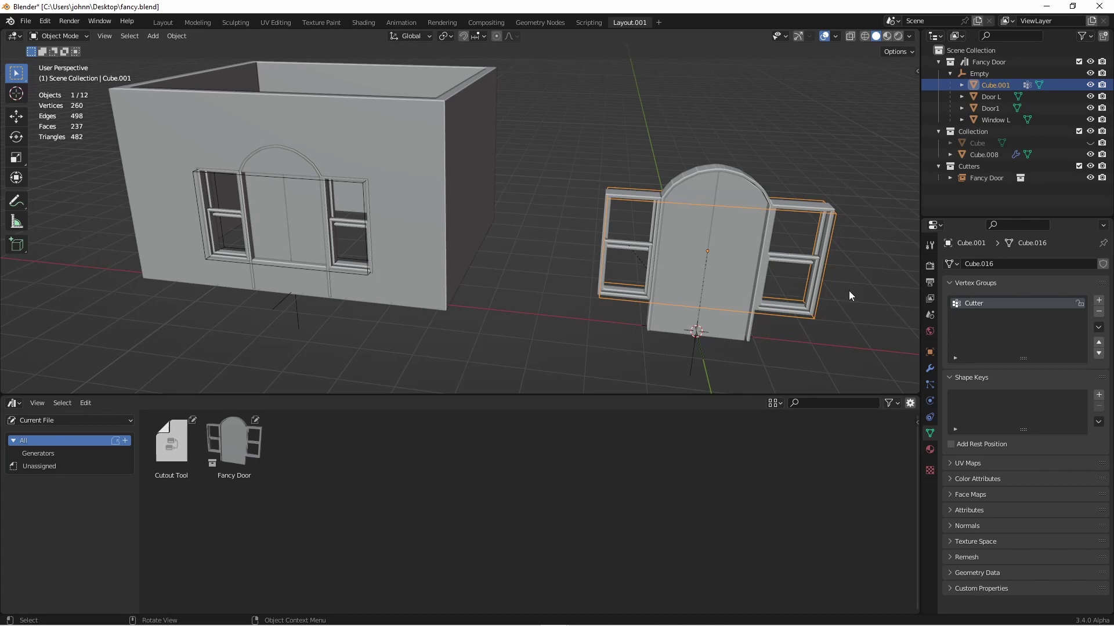
Step: Duplicate the cutter cage, rotate it 90 degrees, shrink it and raise it along Z over the door
{"action": "key", "text": "KP_1"}
{"action": "left_click", "coordinate": [729, 180]}
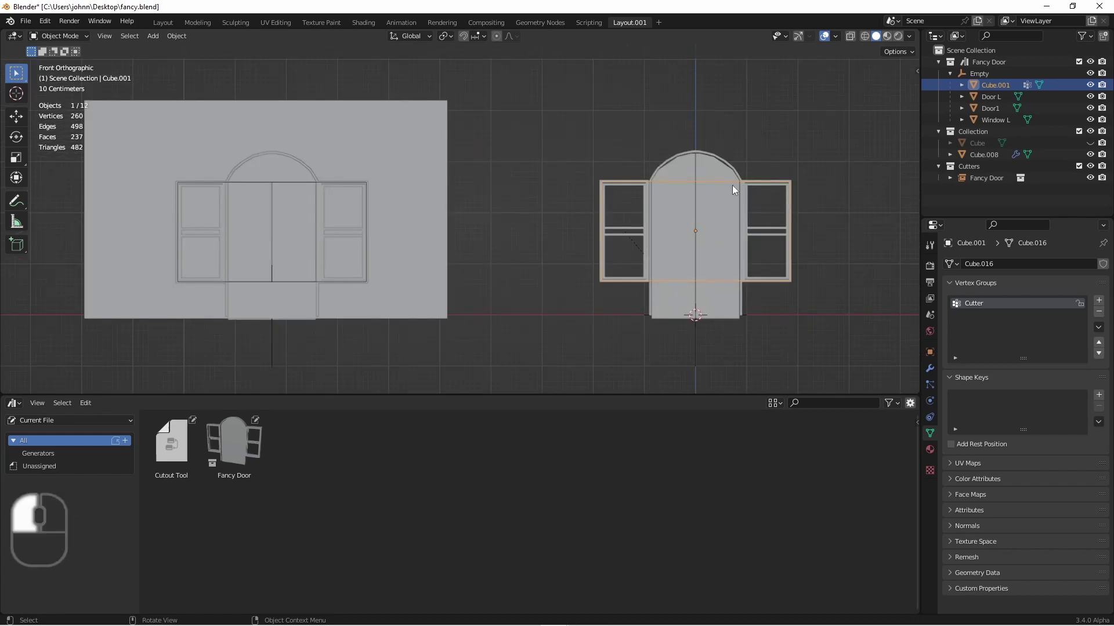
{"action": "key", "text": "shift+d"}
{"action": "right_click", "coordinate": [778, 137]}
{"action": "key", "text": "r"}
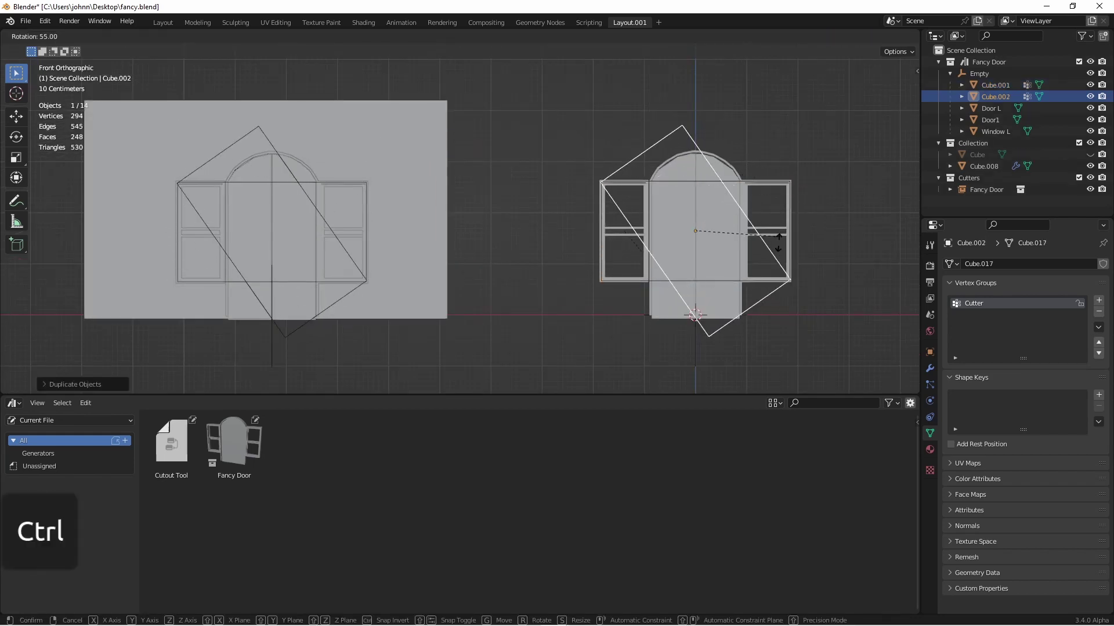
{"action": "left_click", "coordinate": [820, 350], "text": "ctrl"}
{"action": "key", "text": "s"}
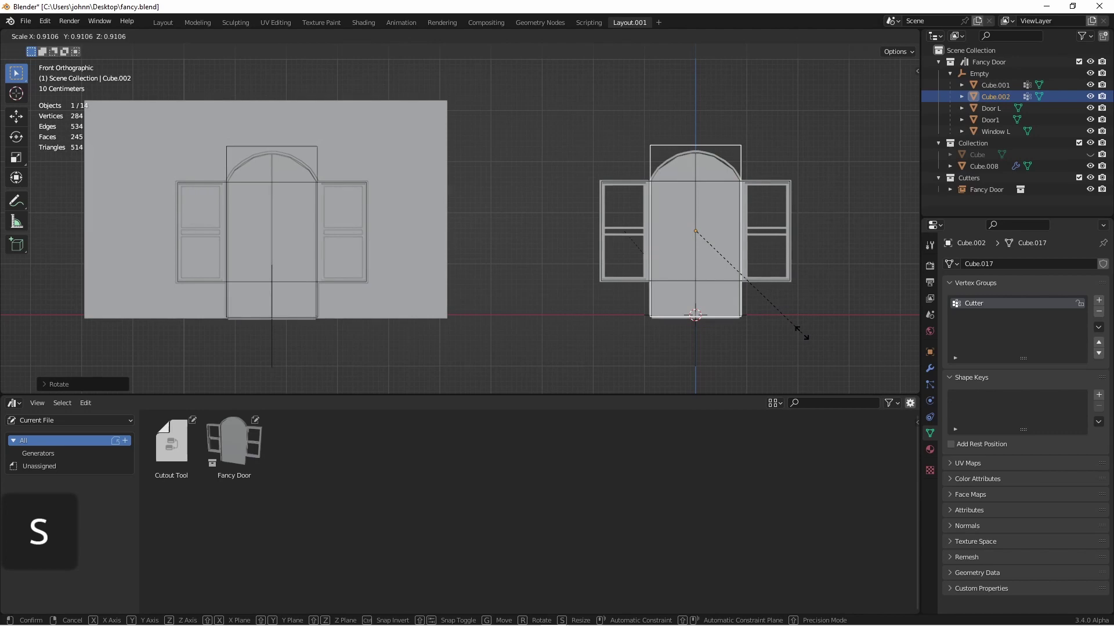
{"action": "left_click", "coordinate": [801, 338]}
{"action": "scroll", "coordinate": [731, 330], "scroll_direction": "up", "scroll_amount": 4}
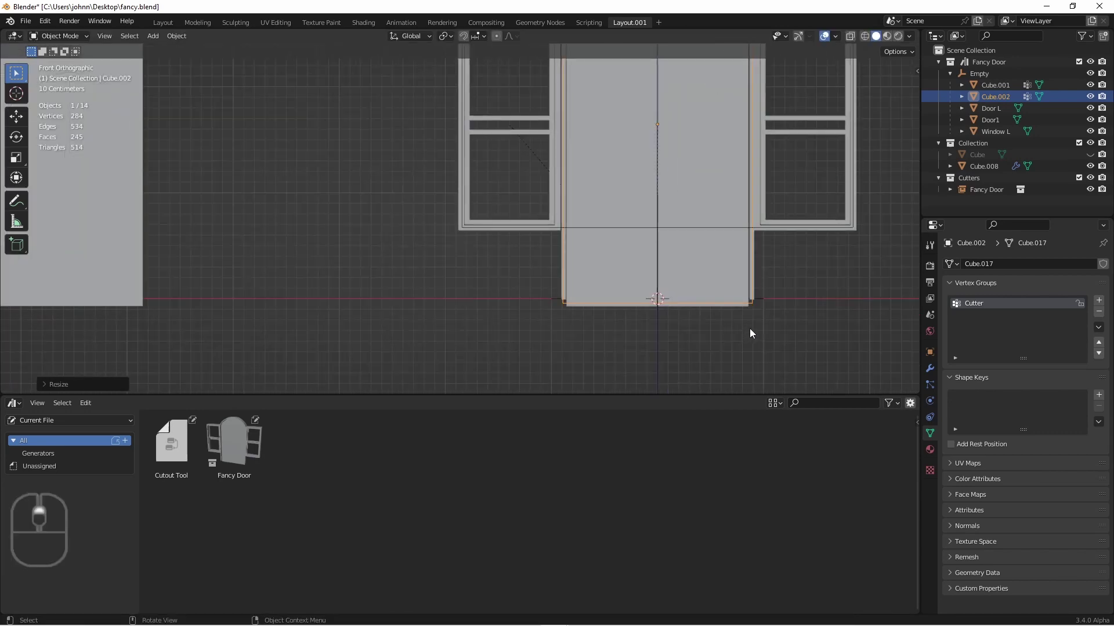
{"action": "key", "text": "g"}
{"action": "key", "text": "z"}
{"action": "left_click", "coordinate": [750, 333]}
{"action": "scroll", "coordinate": [760, 329], "scroll_direction": "down", "scroll_amount": 5}
{"action": "scroll", "coordinate": [775, 219], "scroll_direction": "up", "scroll_amount": 6}
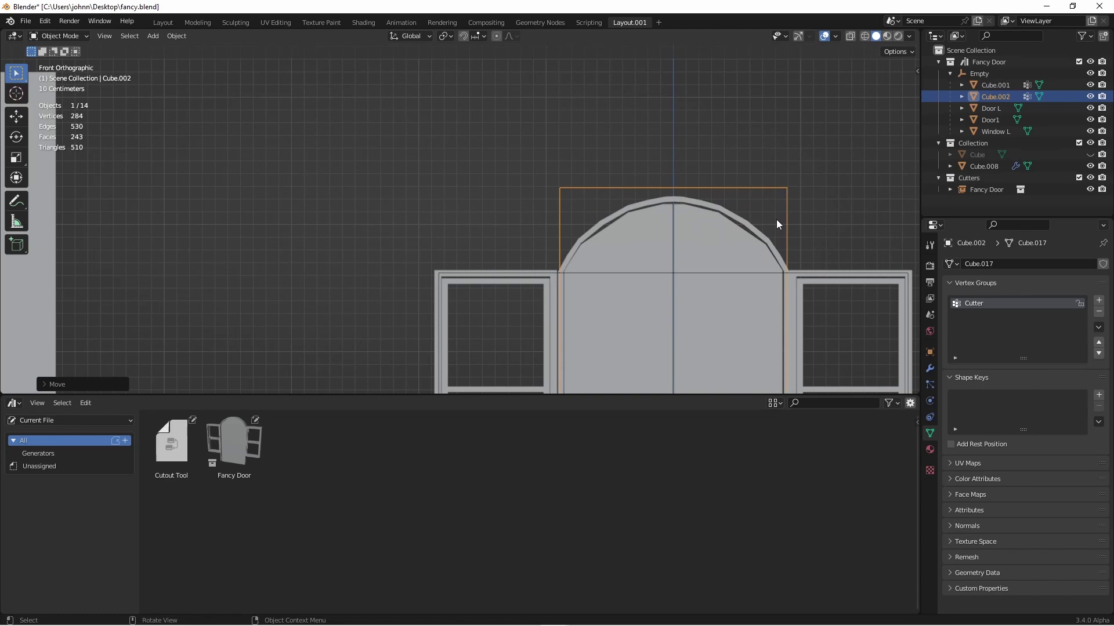
Step: Fill the duplicate cage's top and add loop cuts shaped to follow the door arch
{"action": "key", "text": "Tab"}
{"action": "middle_click_drag", "start_coordinate": [698, 179], "coordinate": [727, 243]}
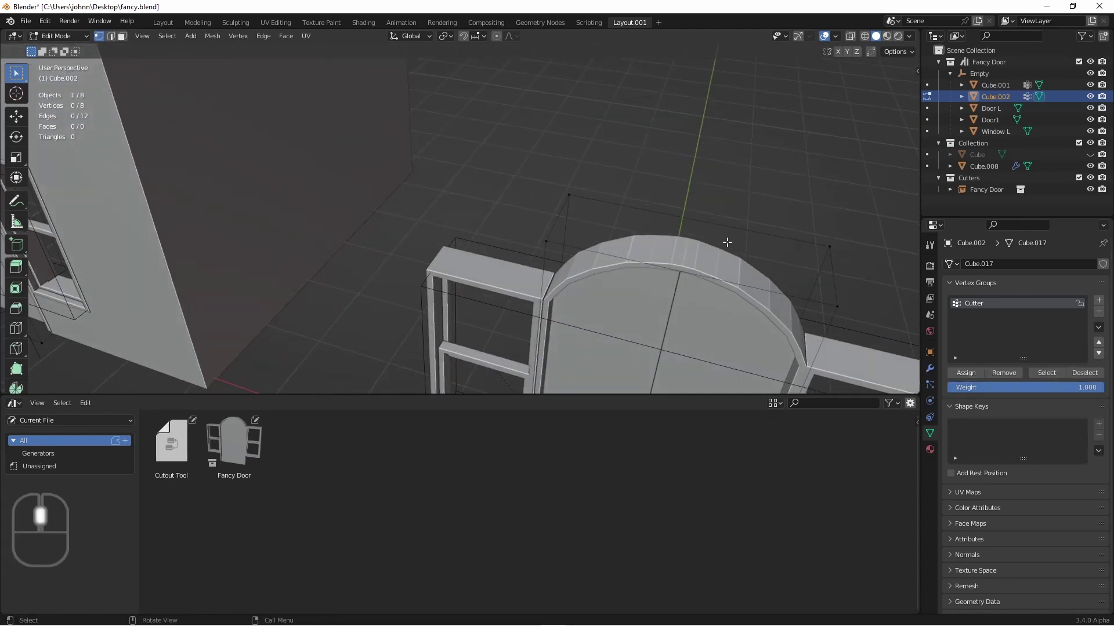
{"action": "key", "text": "f"}
{"action": "key", "text": "ctrl+r"}
{"action": "scroll", "coordinate": [699, 241], "scroll_direction": "up", "scroll_amount": 4}
{"action": "left_click", "coordinate": [699, 242]}
{"action": "key", "text": "KP_1"}
{"action": "key", "text": "shift+z"}
{"action": "key", "text": "g"}
{"action": "key", "text": "z"}
{"action": "key", "text": "ctrl+r"}
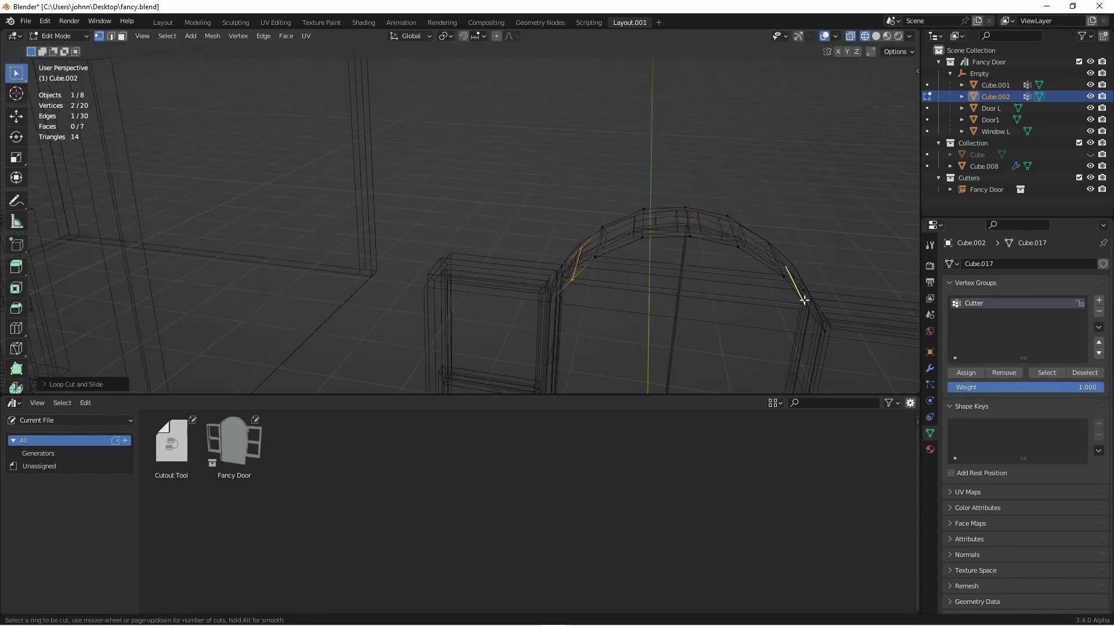
{"action": "key", "text": "shift+z"}
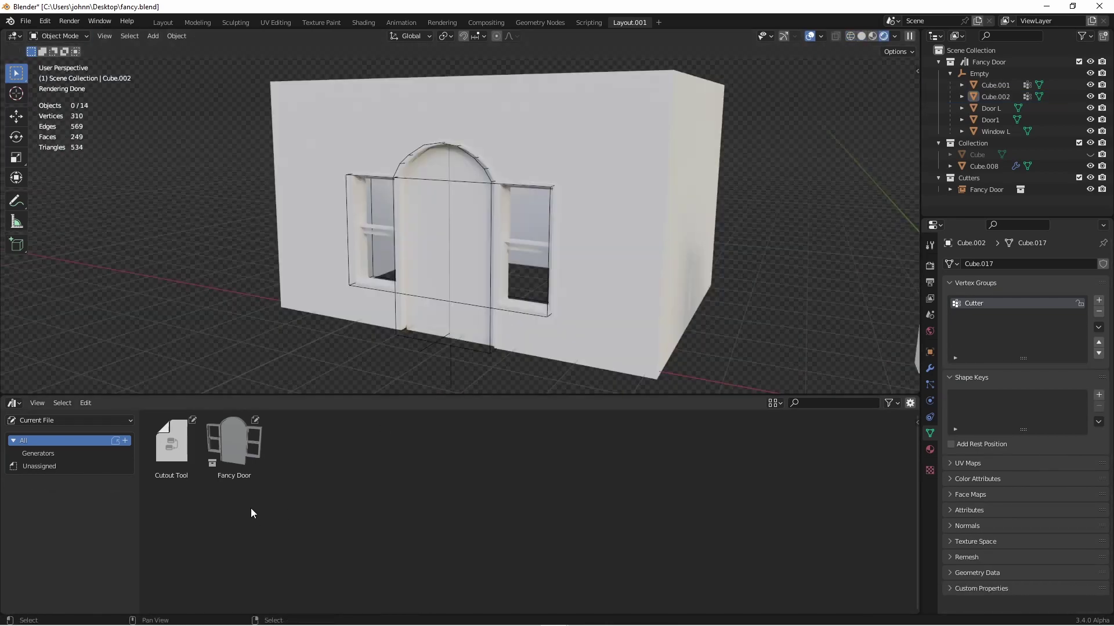
Step: Place a second Fancy Door on the side wall, select its window frames, and hide the original model
{"action": "middle_click_drag", "start_coordinate": [637, 257], "coordinate": [575, 248], "text": "shift"}
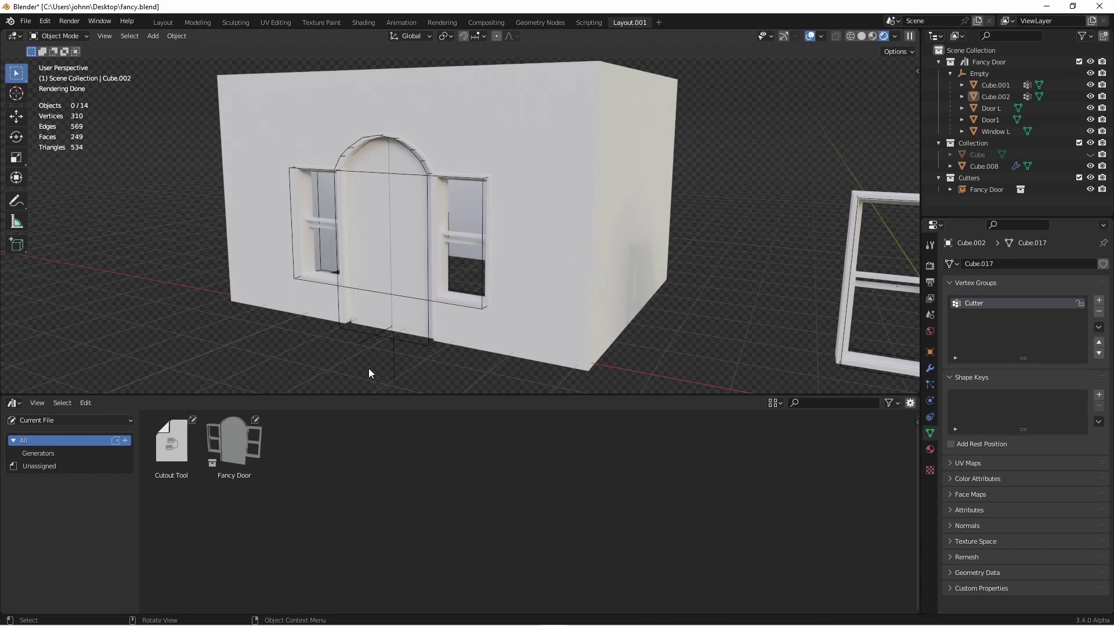
{"action": "left_click_drag", "start_coordinate": [231, 442], "coordinate": [690, 297]}
{"action": "key", "text": "g"}
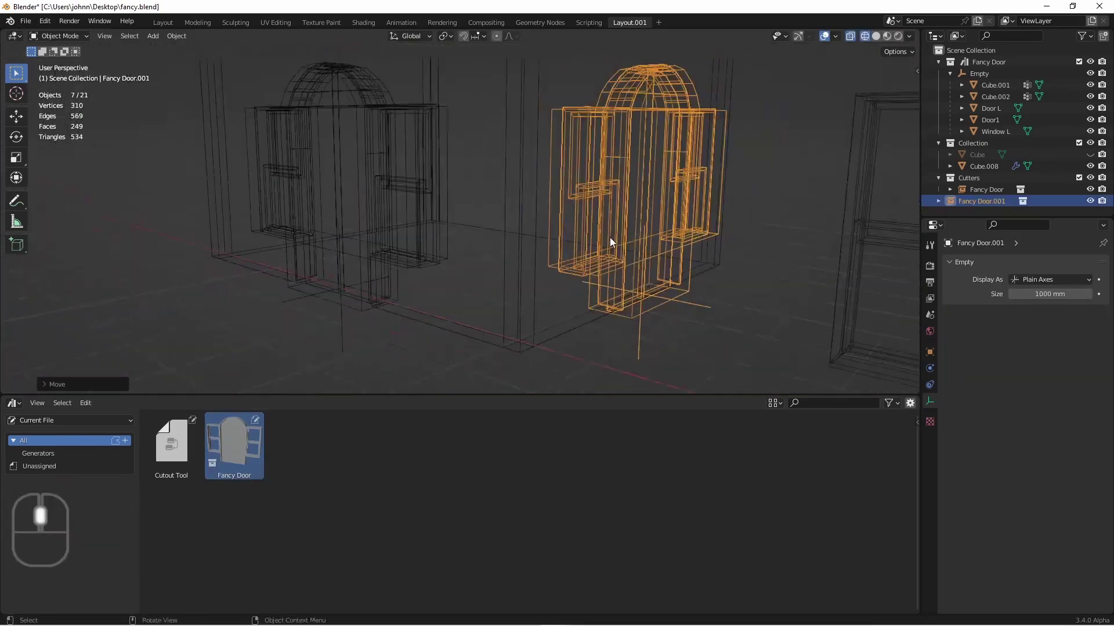
{"action": "left_click", "coordinate": [676, 235]}
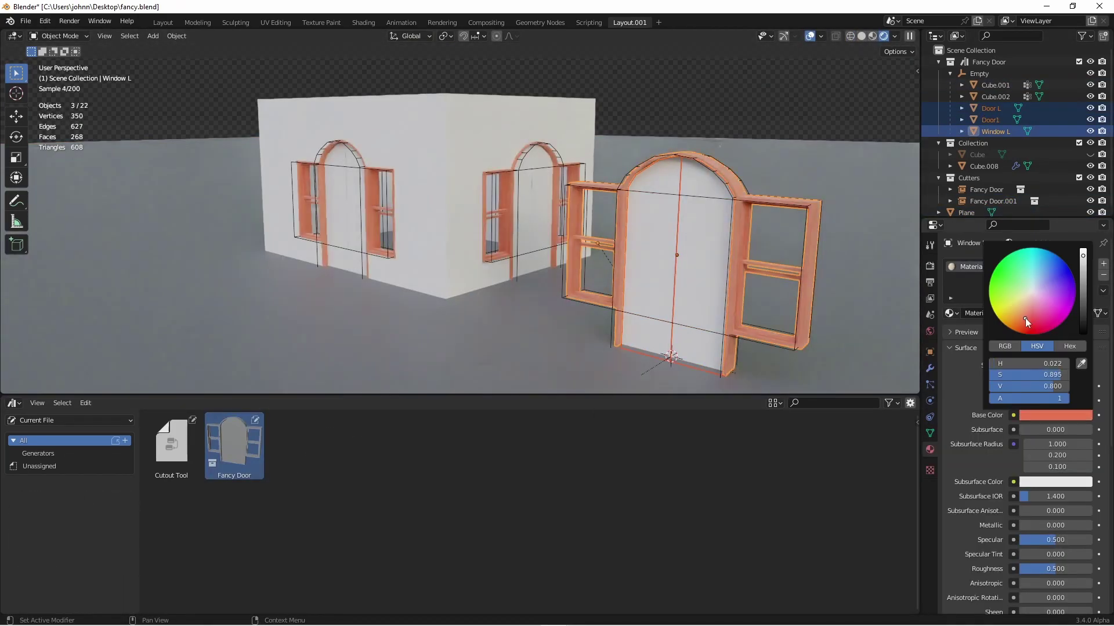
{"action": "key", "text": "h"}
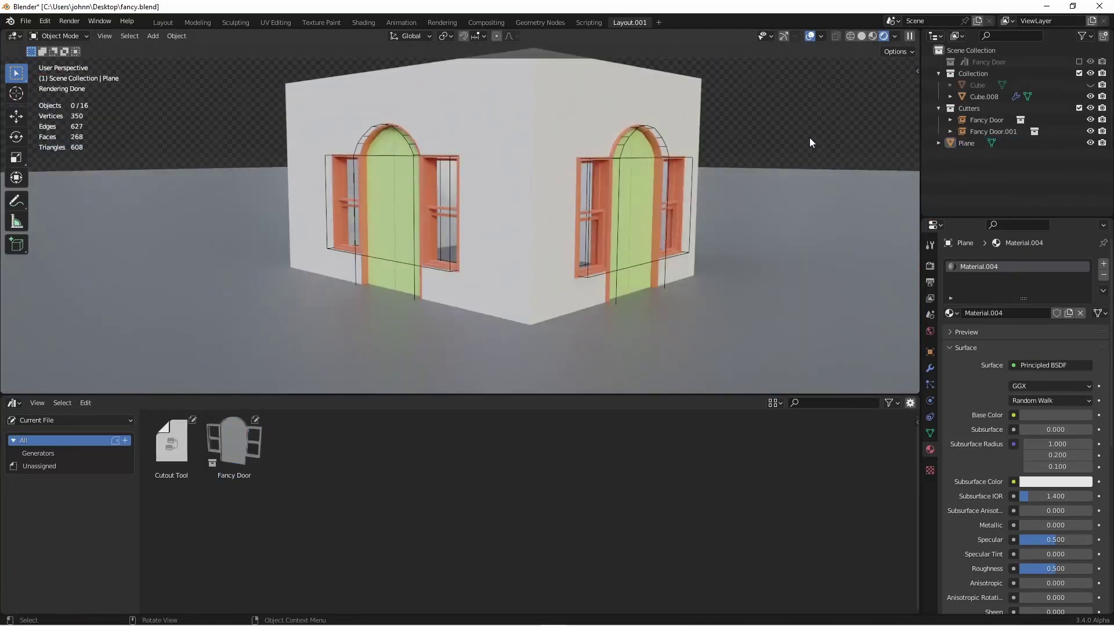